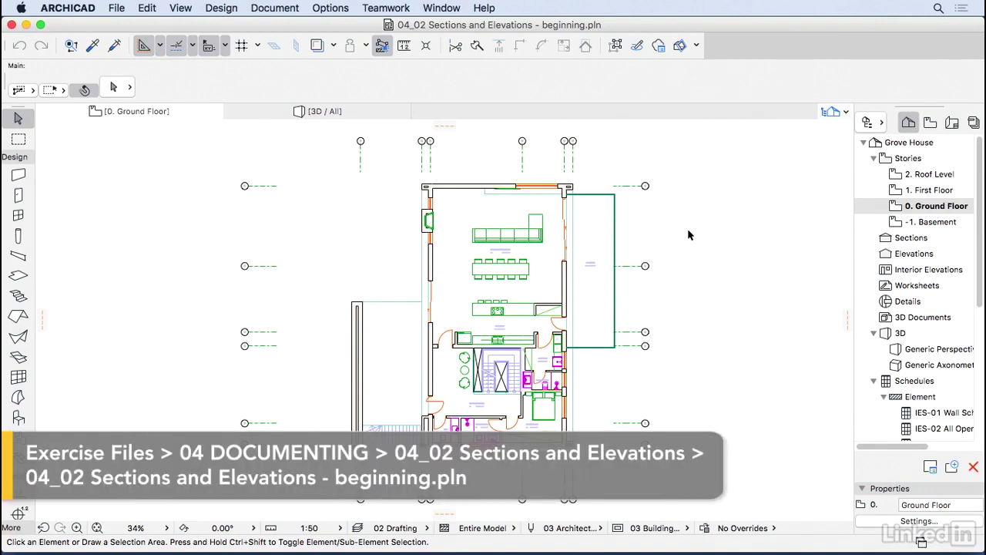
# Step: Draw vertical section S-04 from below the plan to the top grid line, looking left
pyautogui.click(14, 159)
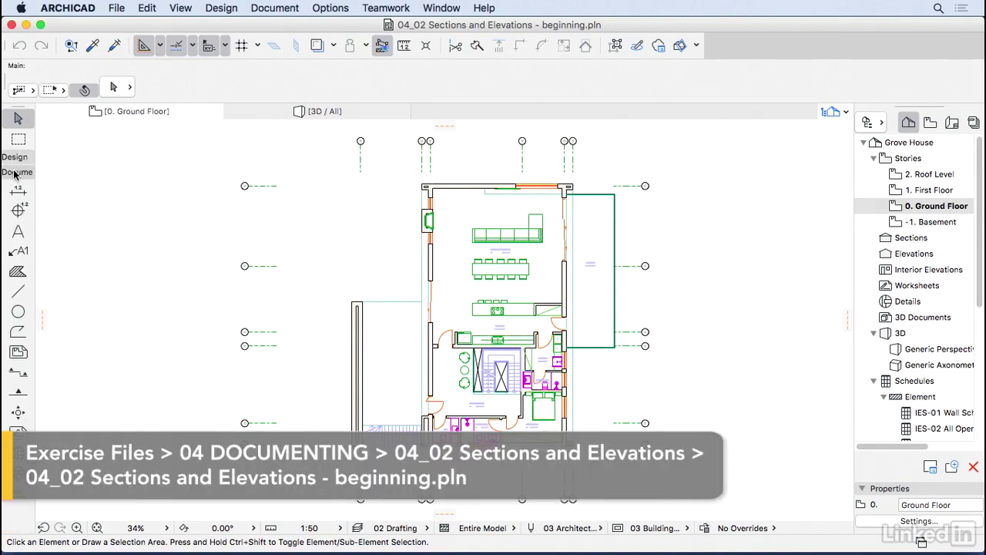
pyautogui.click(20, 372)
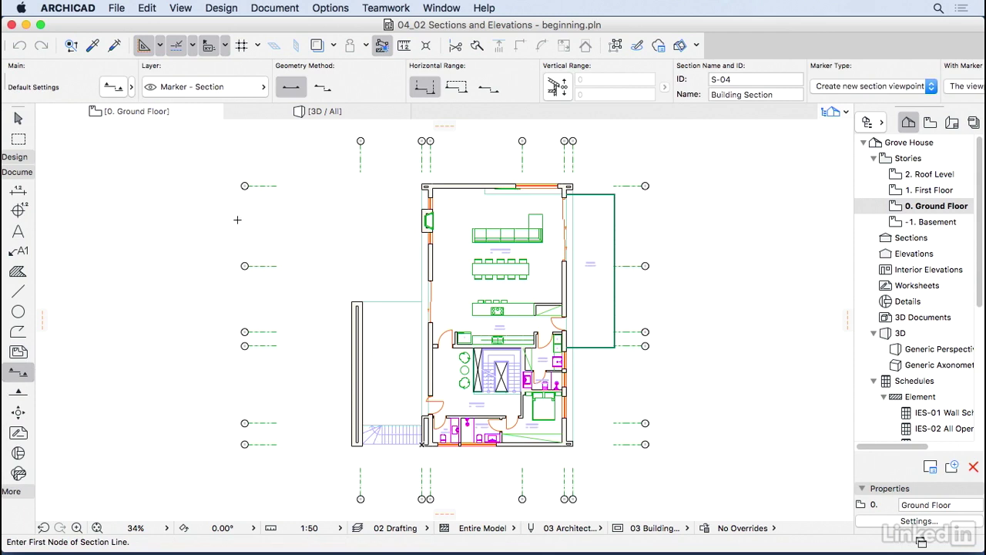
pyautogui.click(516, 486)
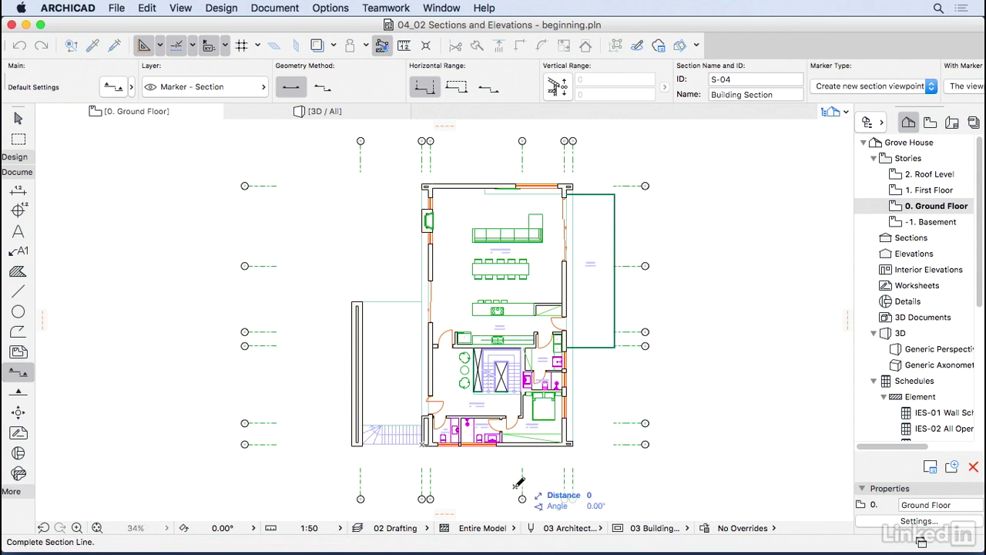
pyautogui.click(517, 147)
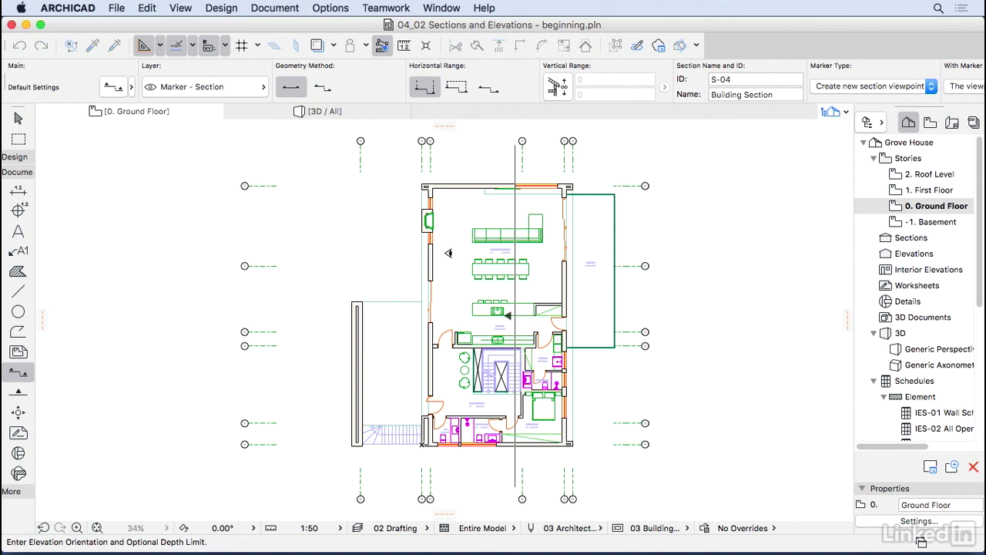
pyautogui.click(381, 253)
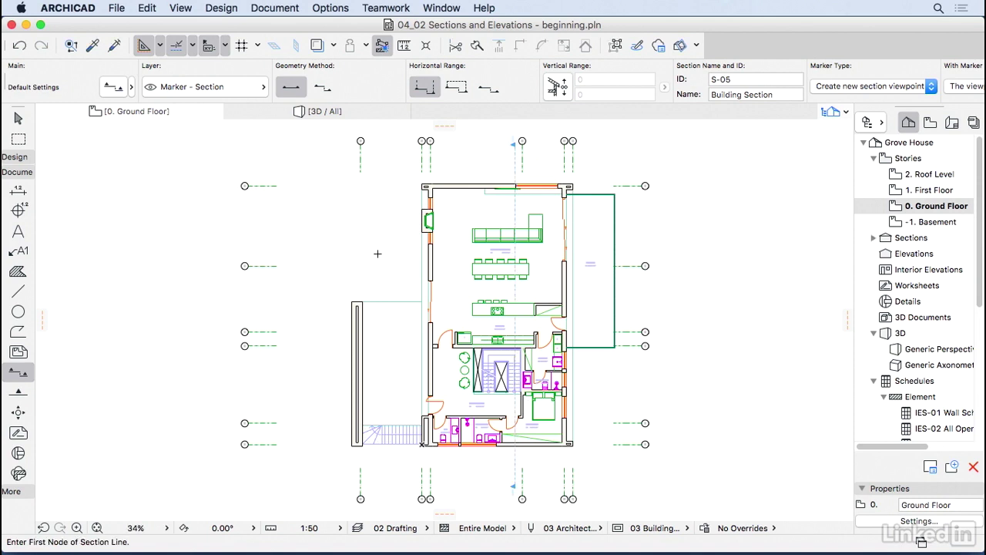
# Step: Open the S-04 Building Section view from the Navigator's Sections list
pyautogui.scroll(5, 408, 220)
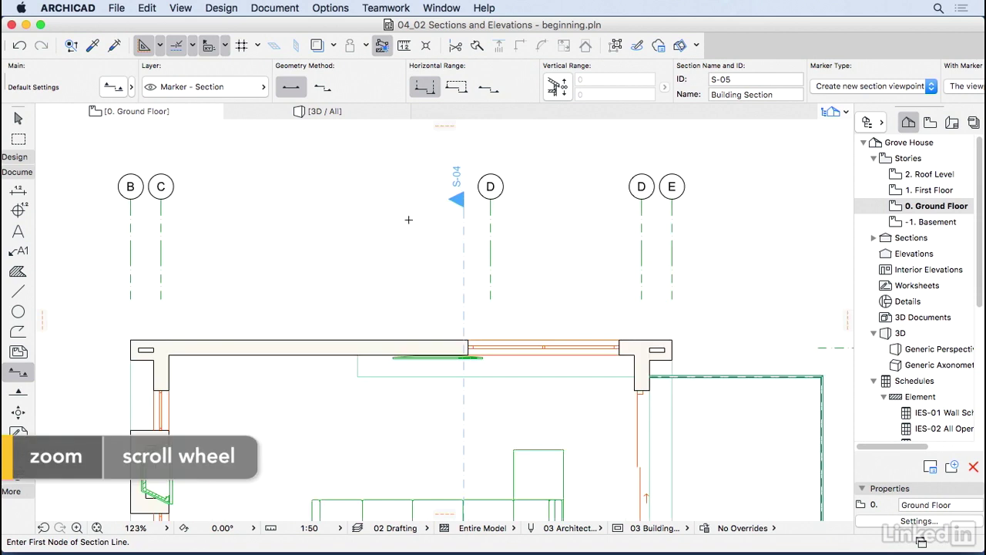
pyautogui.scroll(2, 479, 185)
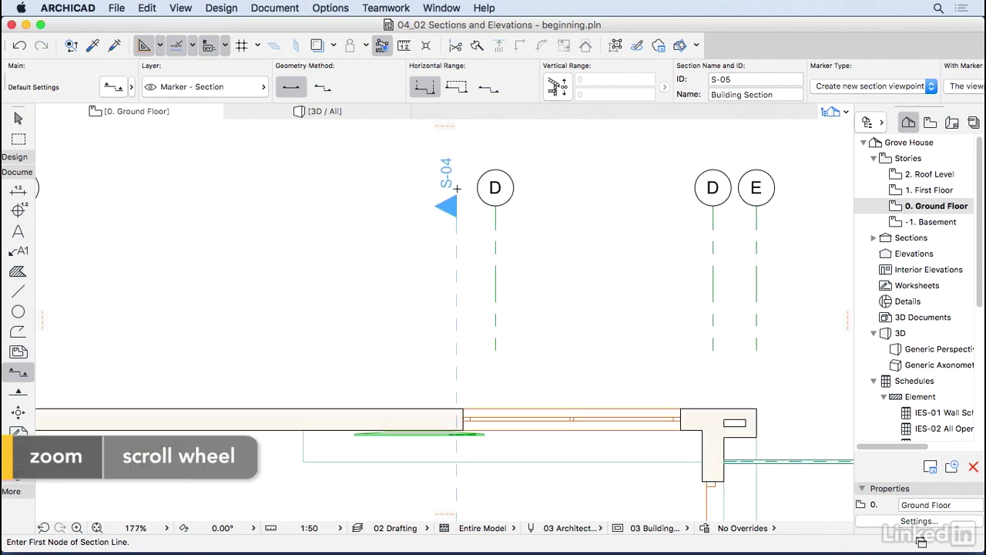
pyautogui.press('Escape')
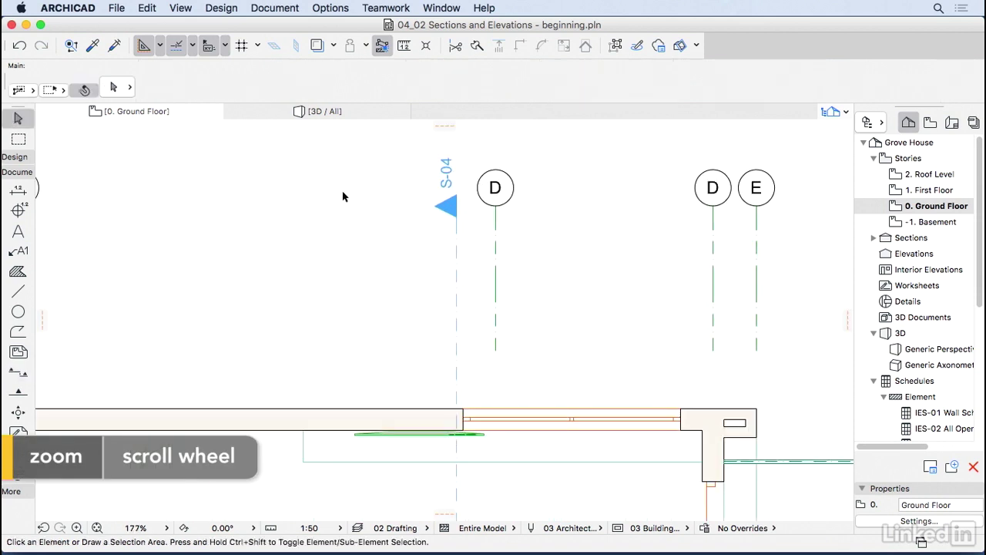
pyautogui.click(874, 238)
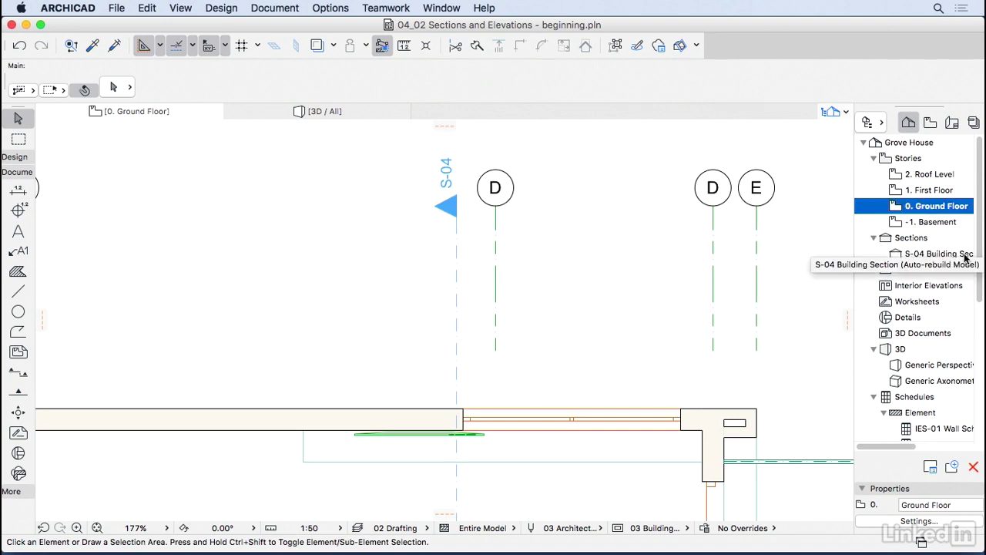
pyautogui.click(938, 254)
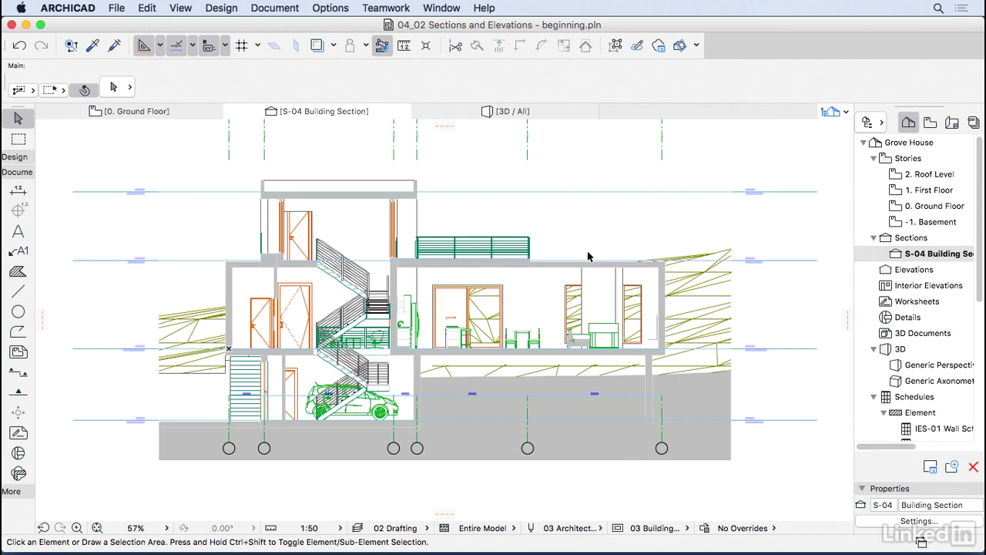
# Step: Back on the ground-floor plan, select the S-04 section line and open its settings
pyautogui.press('F2')
pyautogui.scroll(-4, 588, 257)
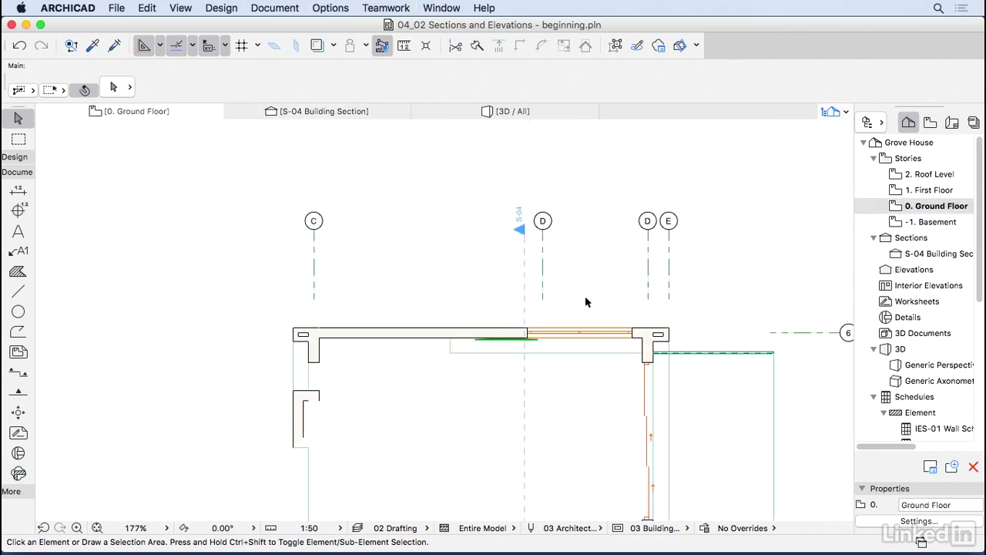
pyautogui.moveTo(585, 336); pyautogui.dragTo(584, 304, button='middle')
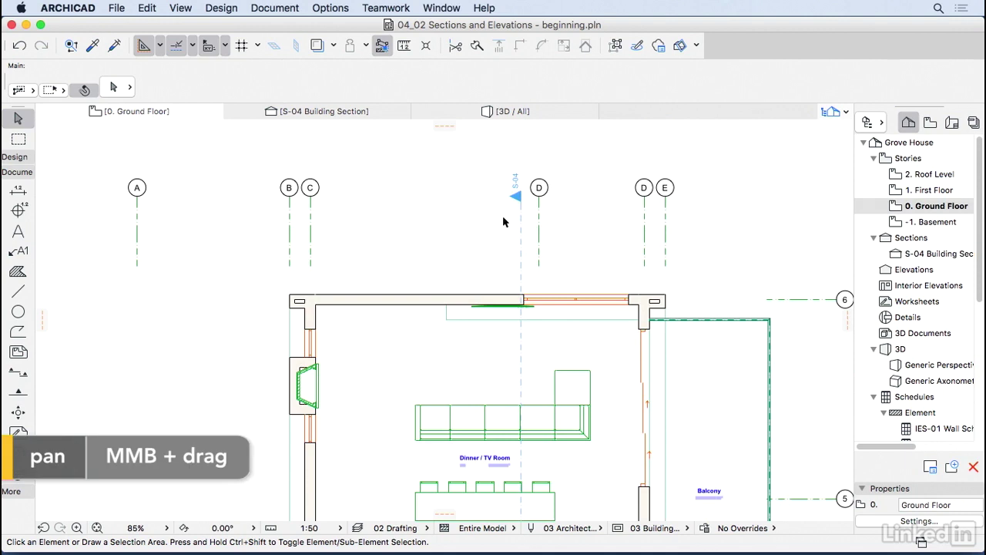
pyautogui.scroll(-4, 539, 362)
pyautogui.moveTo(547, 368); pyautogui.dragTo(531, 188, button='middle')
pyautogui.click(528, 188)
pyautogui.scroll(3, 546, 359)
pyautogui.scroll(3, 548, 359)
pyautogui.hscroll(2, 480, 326)
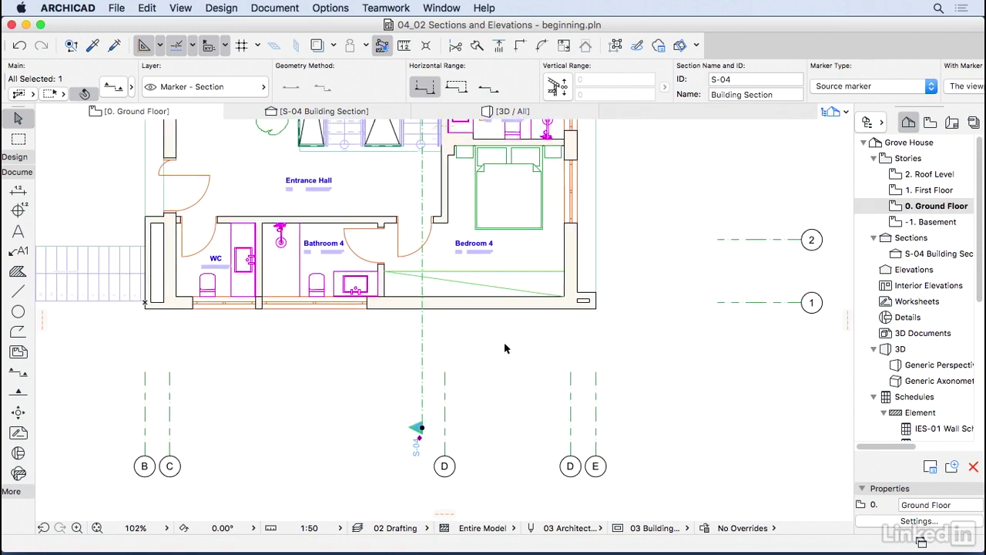
pyautogui.press('super+t')
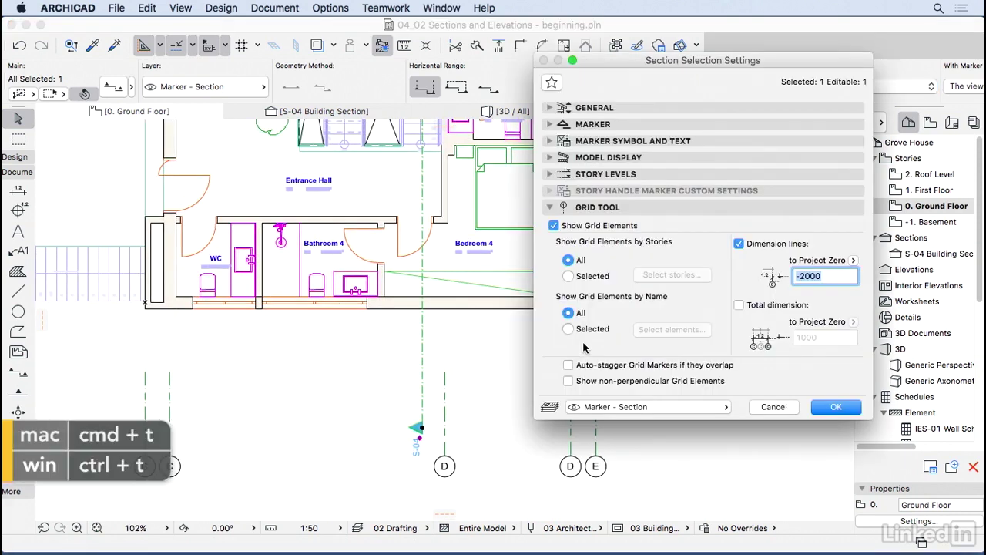
# Step: Give the section Reference ID A, name it Section A, and set a limited horizontal range
pyautogui.click(663, 107)
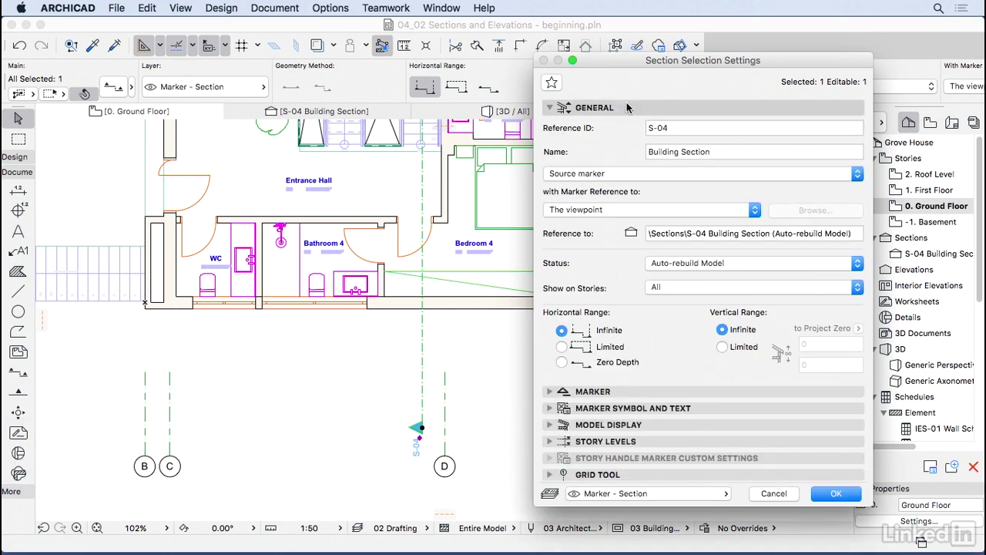
pyautogui.press('Tab')
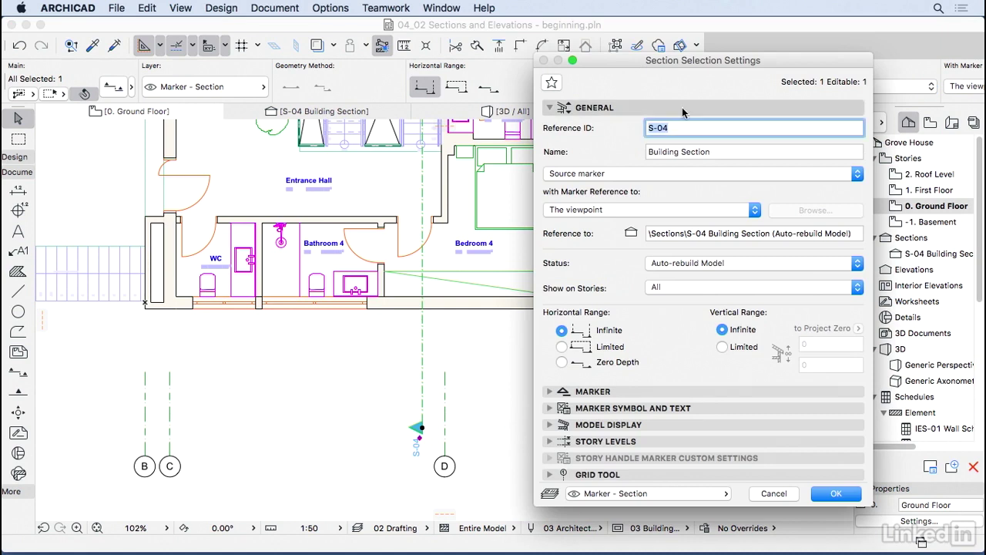
pyautogui.write('A')
pyautogui.press('Tab')
pyautogui.write('S')
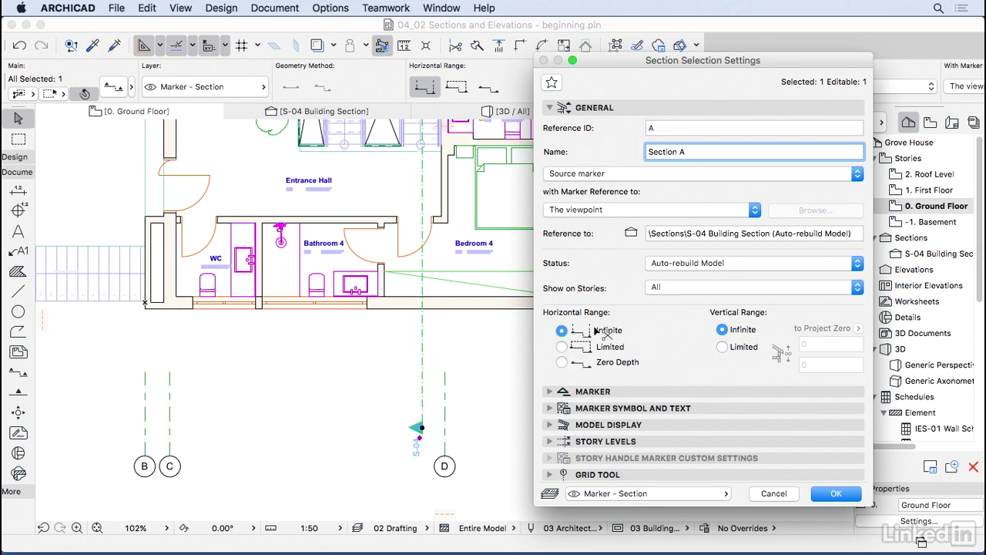
pyautogui.click(561, 347)
pyautogui.click(690, 113)
# Step: Make the section marker a segmented Hidden Line with marker heads at both ends
pyautogui.click(636, 124)
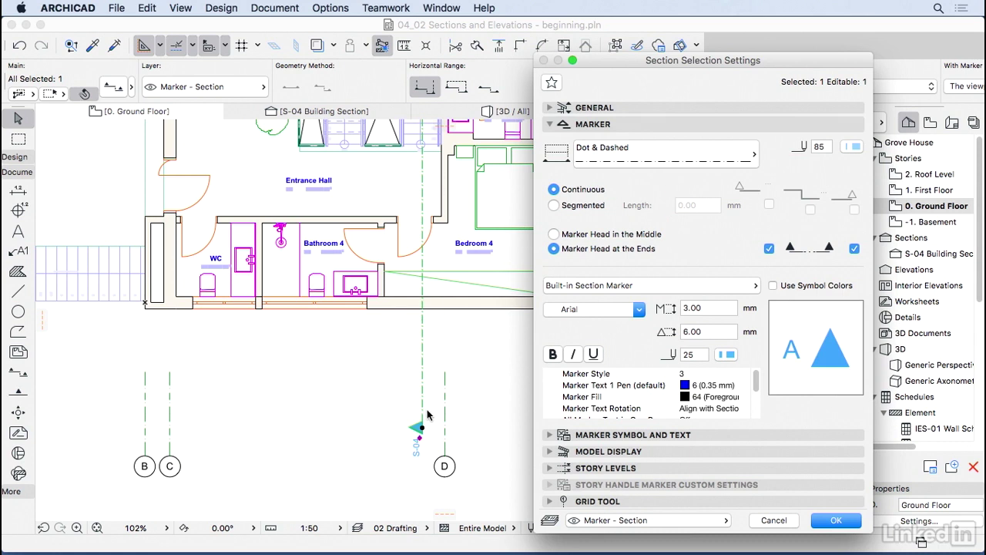
pyautogui.click(653, 158)
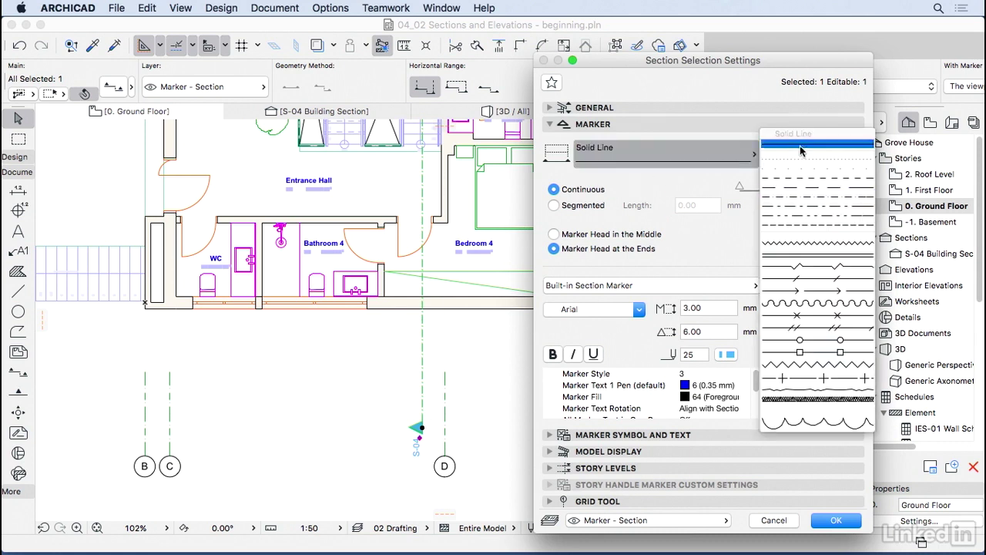
pyautogui.click(815, 222)
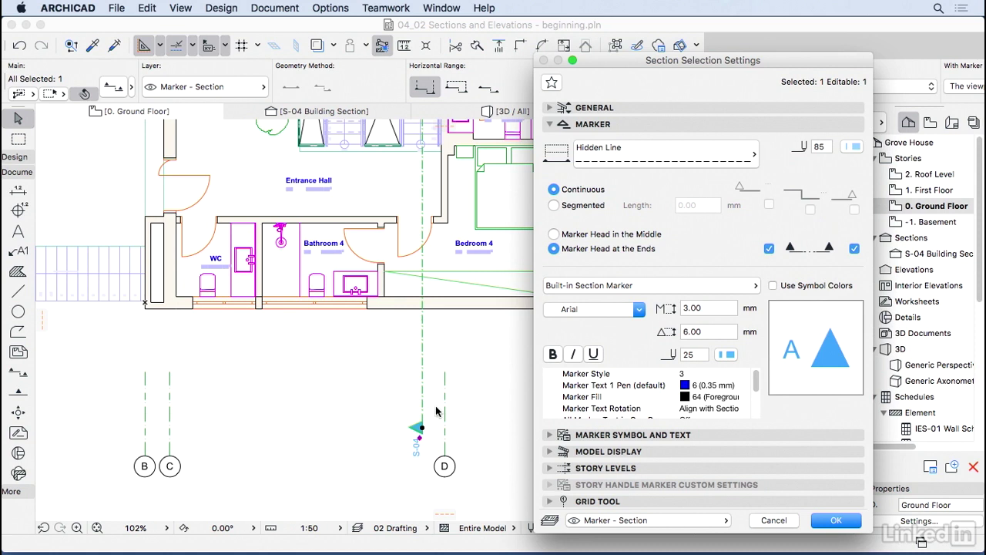
pyautogui.click(566, 206)
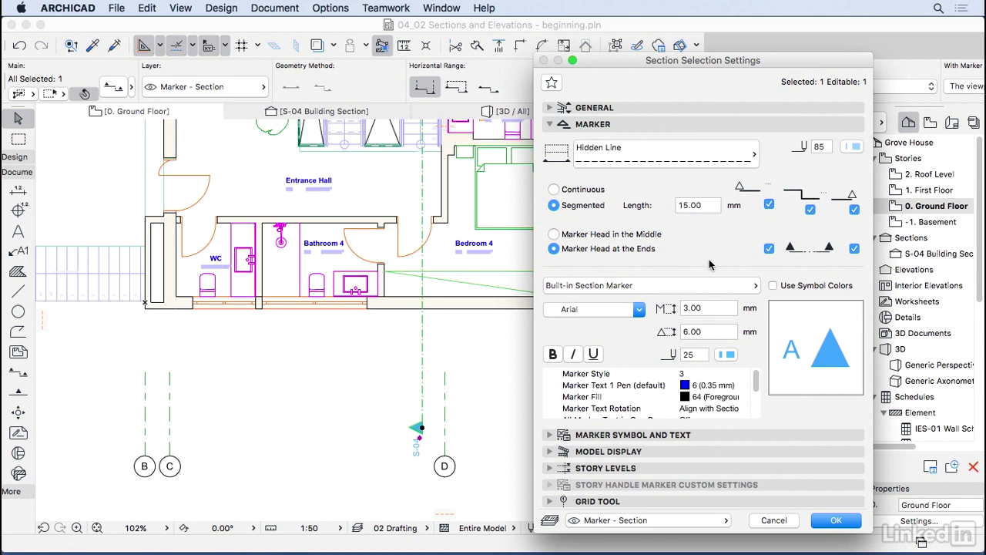
pyautogui.click(616, 237)
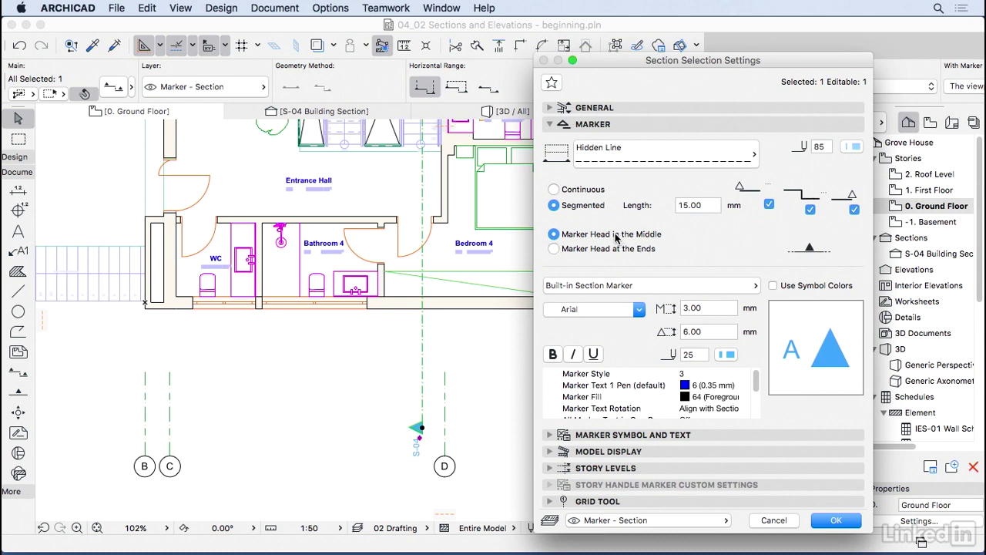
pyautogui.click(614, 251)
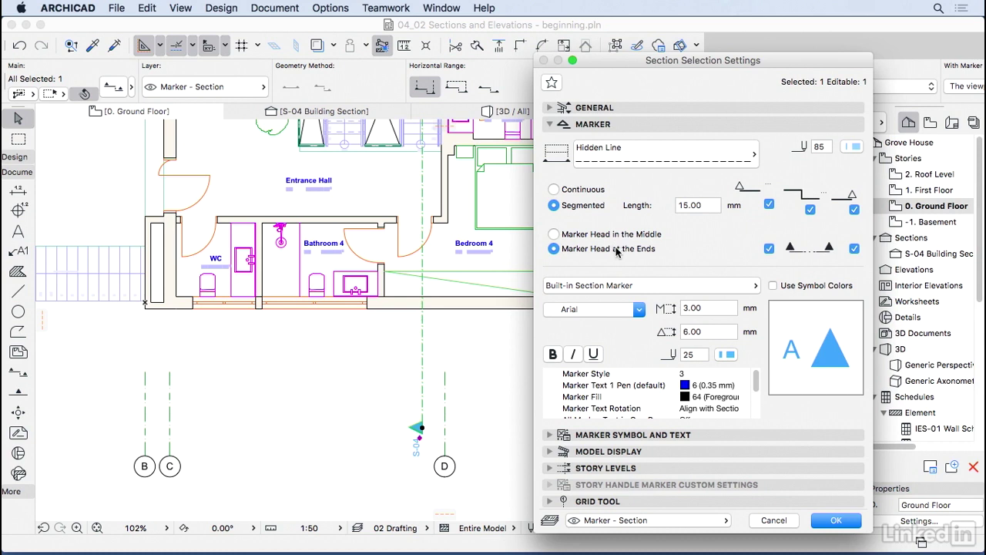
pyautogui.click(800, 261)
pyautogui.click(696, 127)
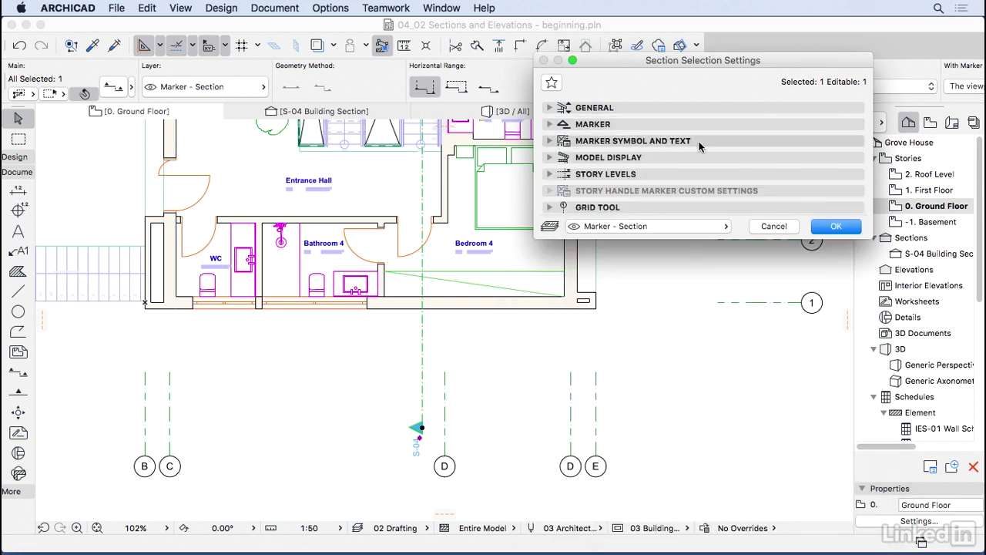
# Step: Choose Style 6 for the section marker symbol
pyautogui.click(699, 142)
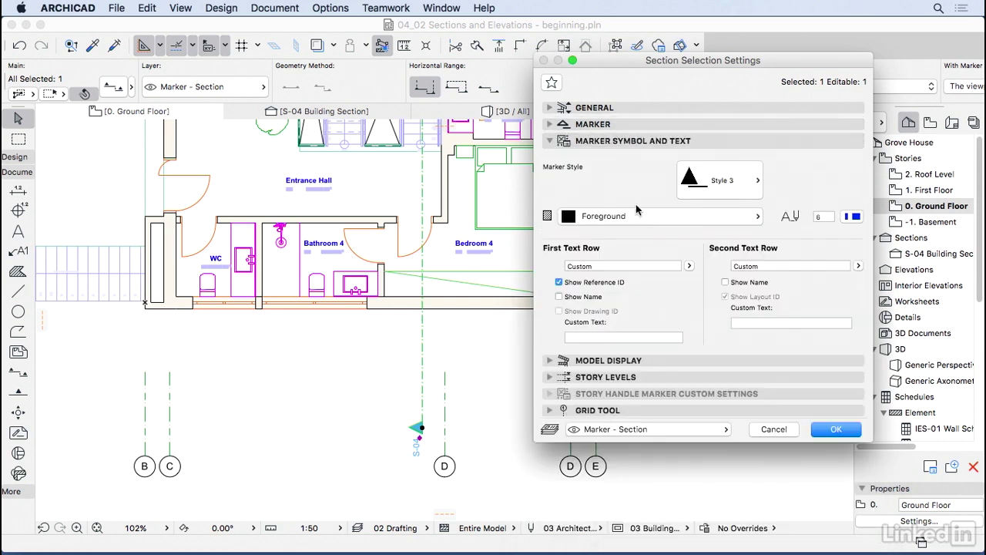
pyautogui.click(732, 197)
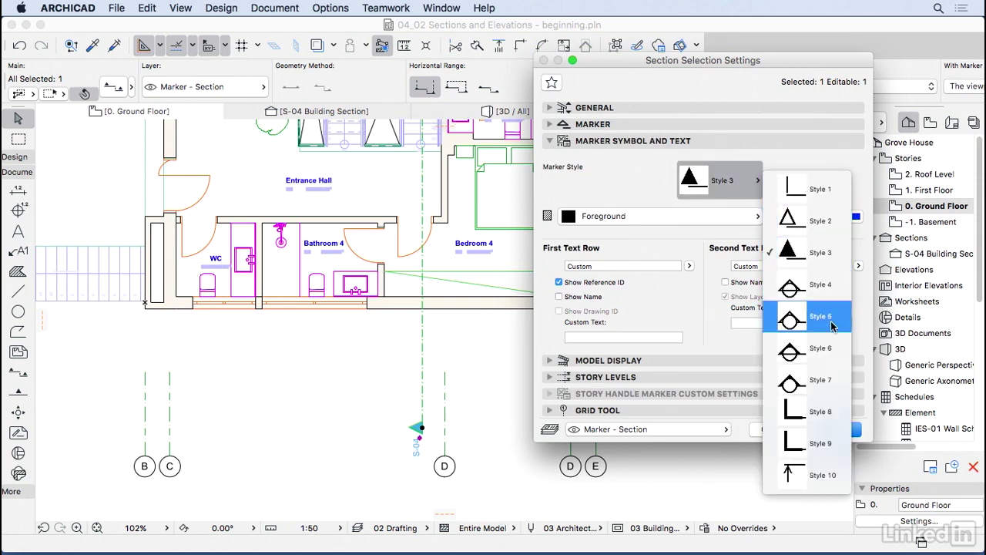
pyautogui.click(836, 354)
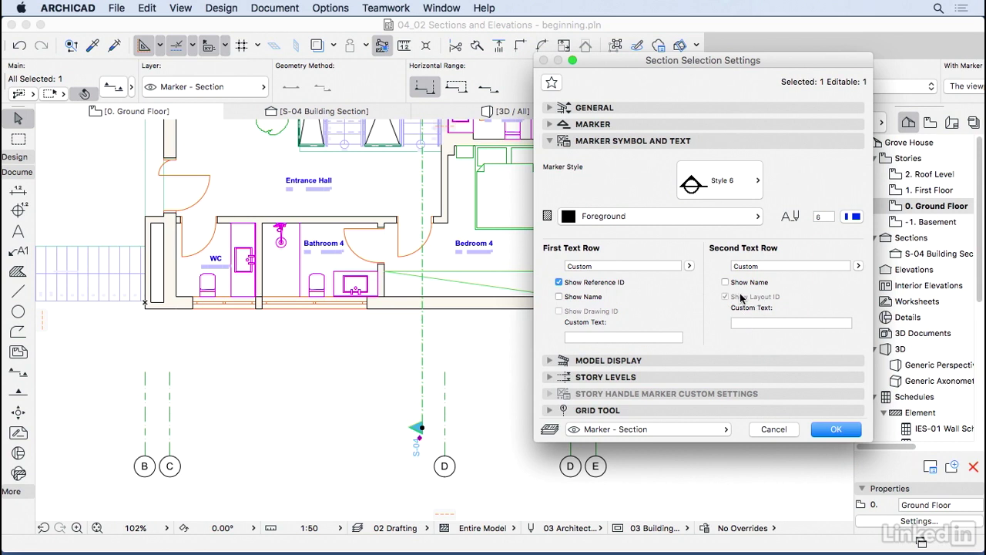
# Step: Set the marker head height to 12.00 mm and apply the section settings
pyautogui.click(714, 126)
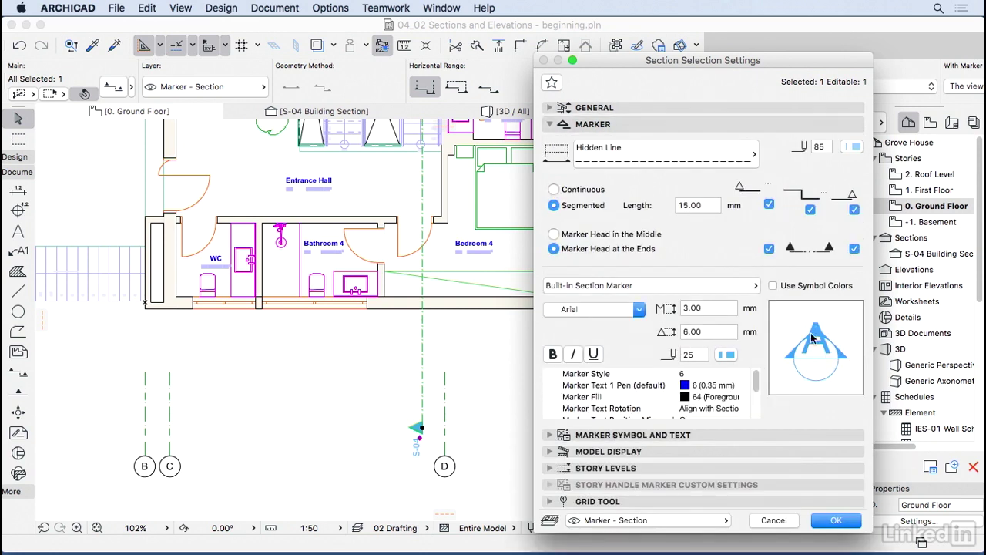
pyautogui.click(693, 332)
pyautogui.write('12')
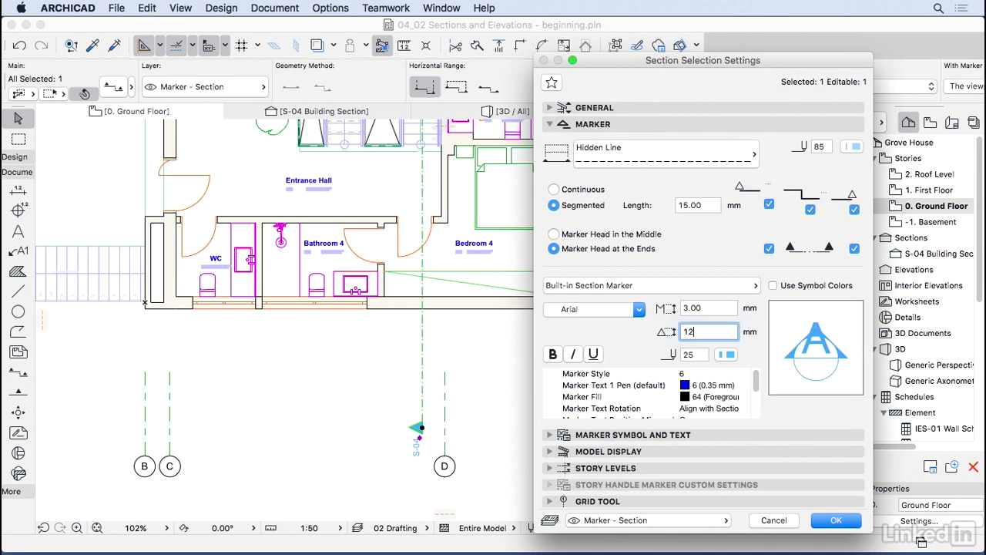
pyautogui.write('.00')
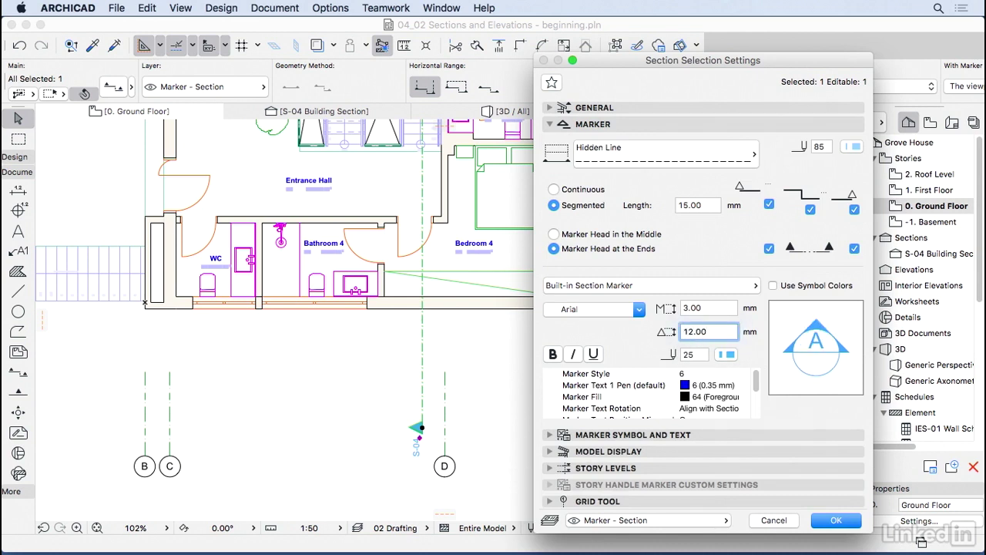
pyautogui.click(828, 521)
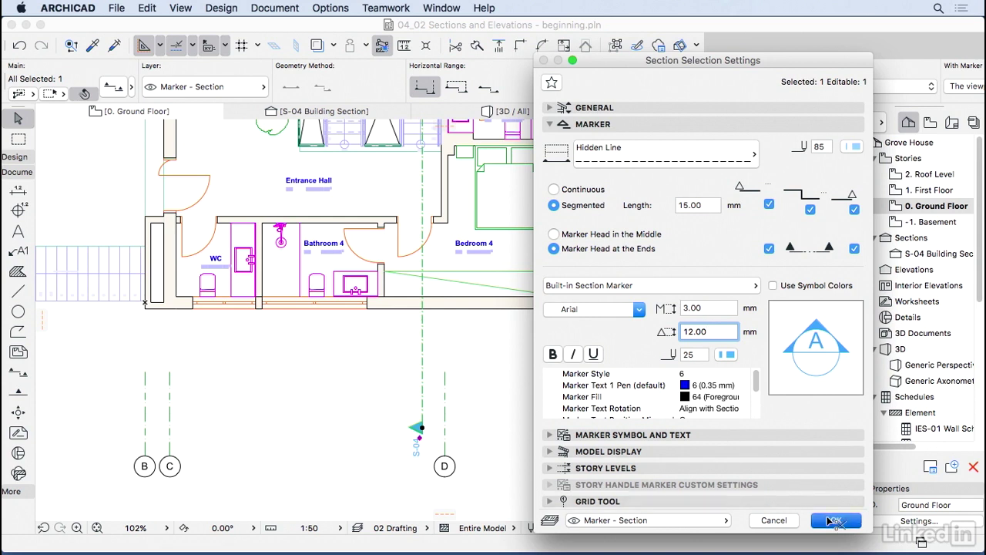
pyautogui.click(403, 380)
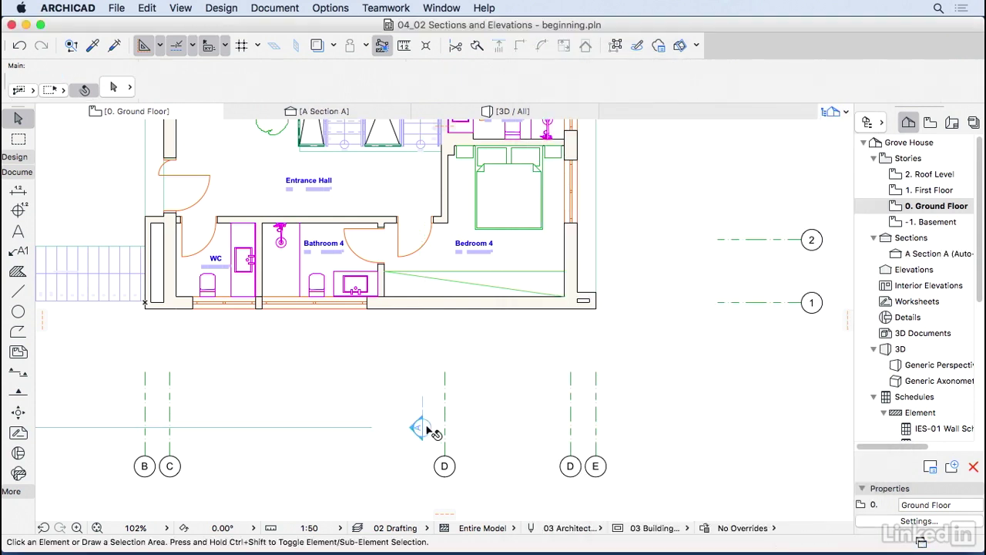
# Step: Move Section A's left depth limit closer to the building, then select Section A in the Navigator
pyautogui.click(426, 429)
pyautogui.scroll(-10, 426, 429)
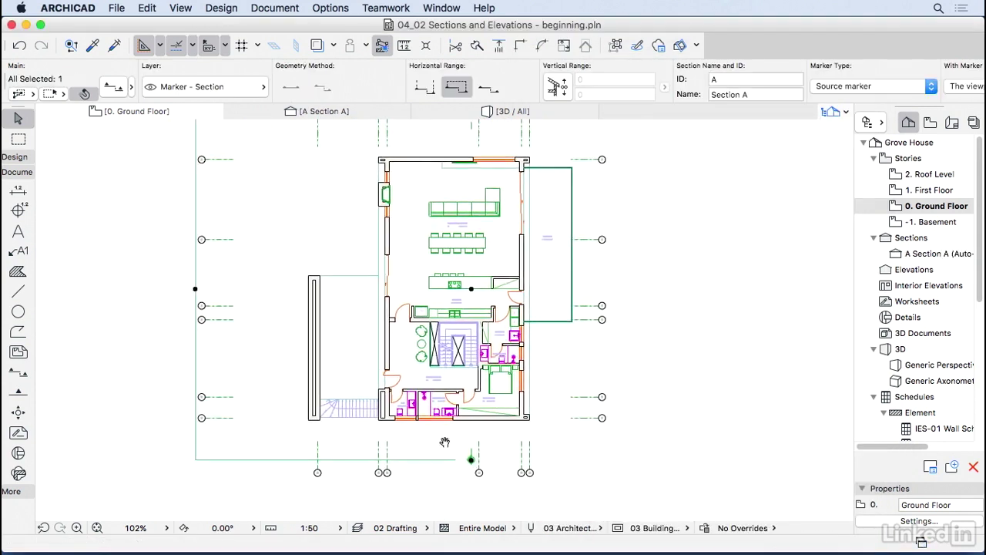
pyautogui.scroll(2, 487, 470)
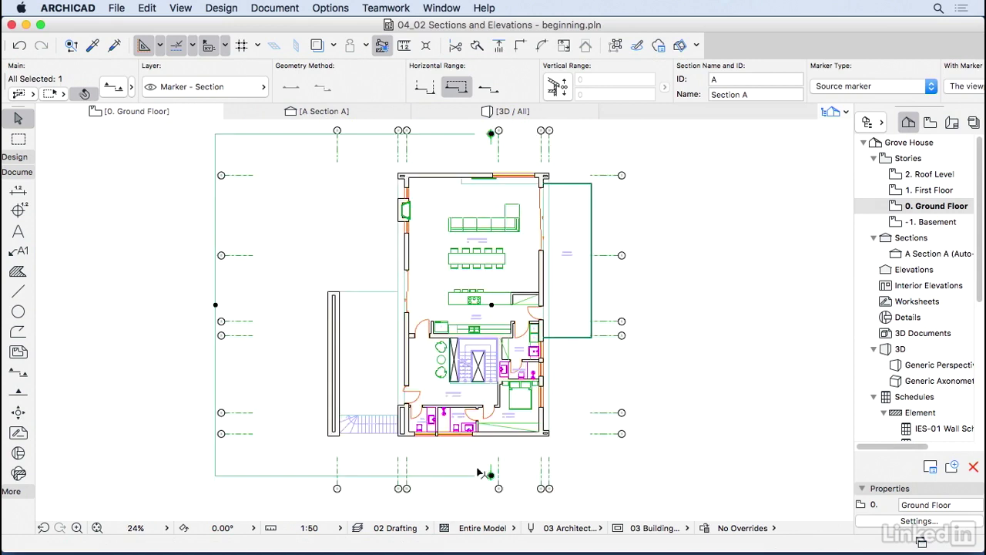
pyautogui.click(216, 306)
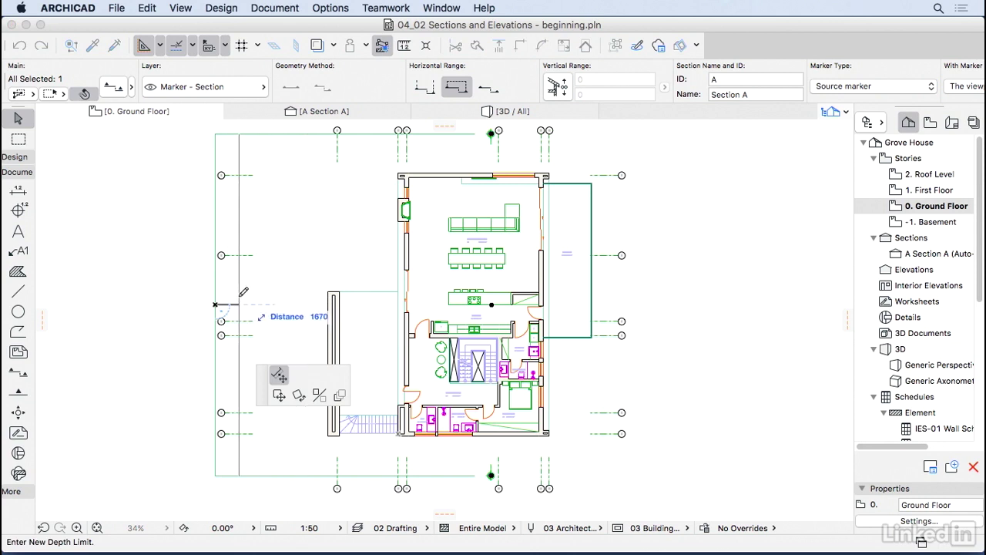
pyautogui.click(239, 304)
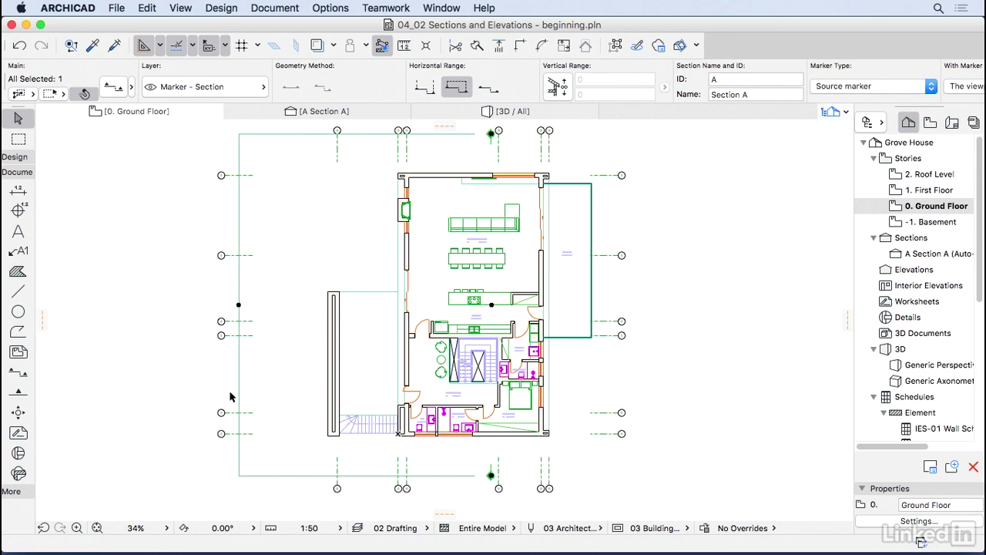
pyautogui.click(506, 143)
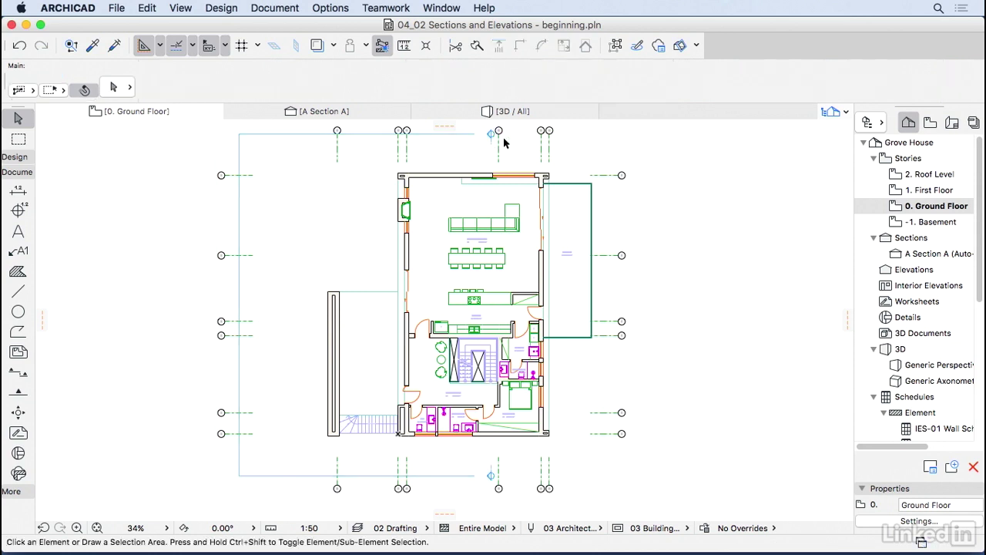
pyautogui.click(923, 256)
# Step: Open the Section A drawing and bring up its Section Settings
pyautogui.doubleClick(922, 256)
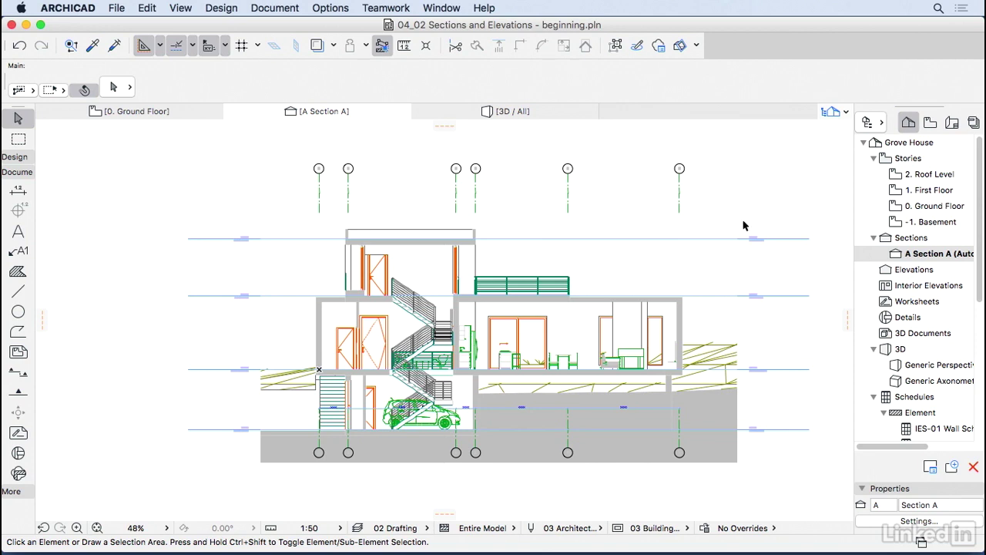
pyautogui.rightClick(321, 115)
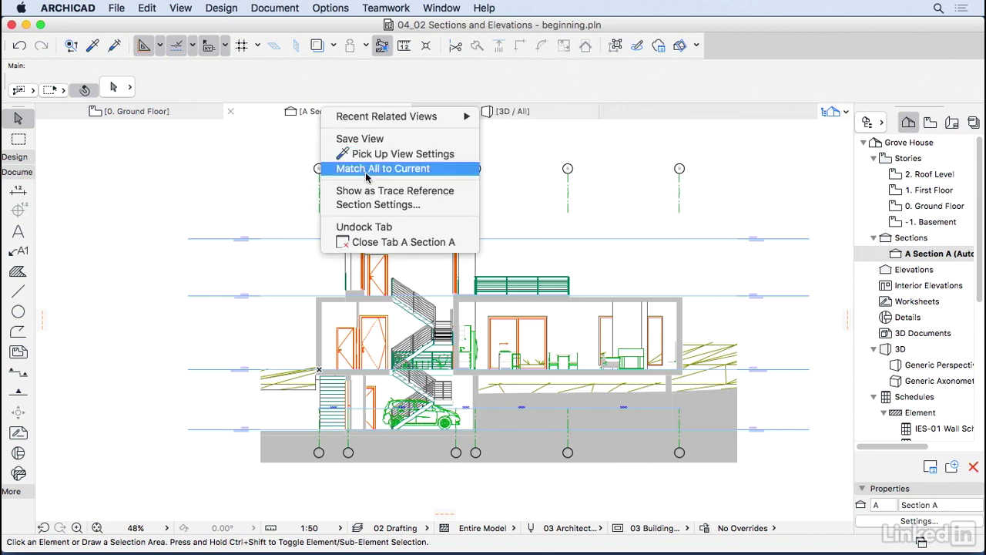
pyautogui.click(403, 206)
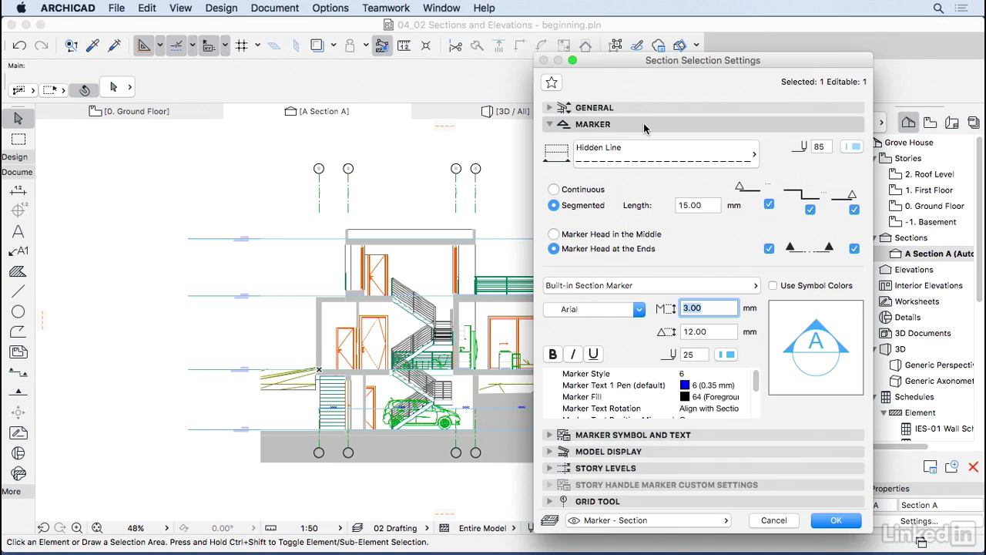
# Step: Fill cut elements with uniform Paint - Ivory Black and a uniform pen
pyautogui.click(643, 122)
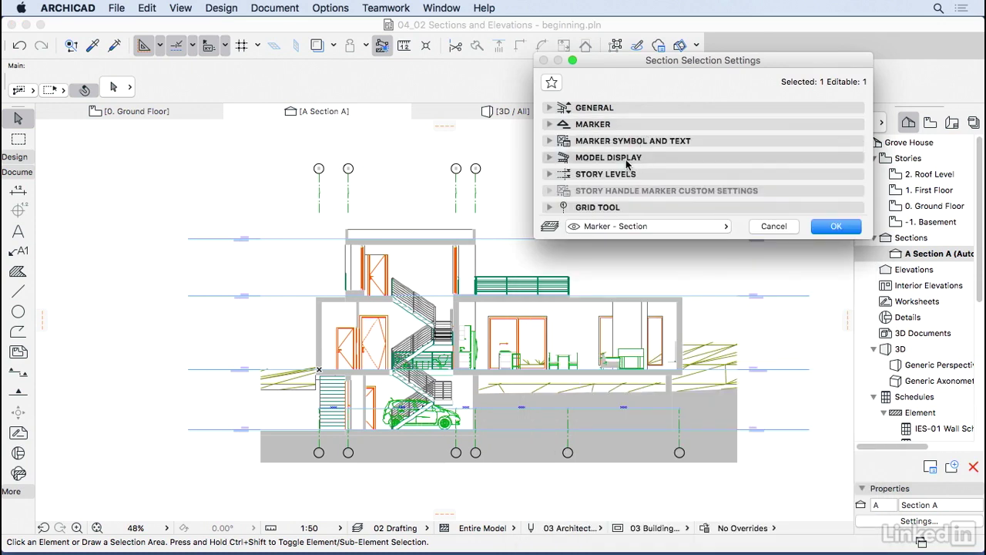
pyautogui.click(681, 158)
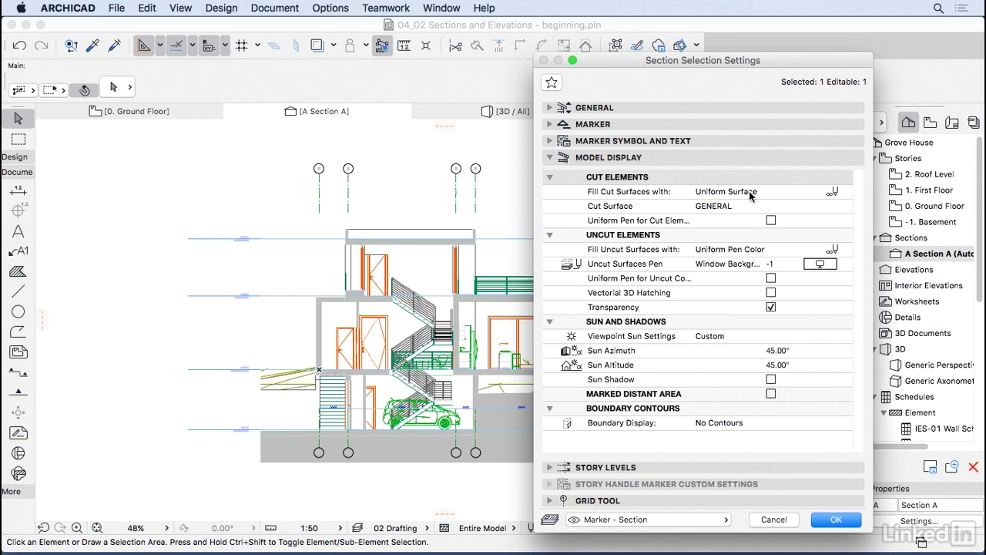
pyautogui.click(833, 192)
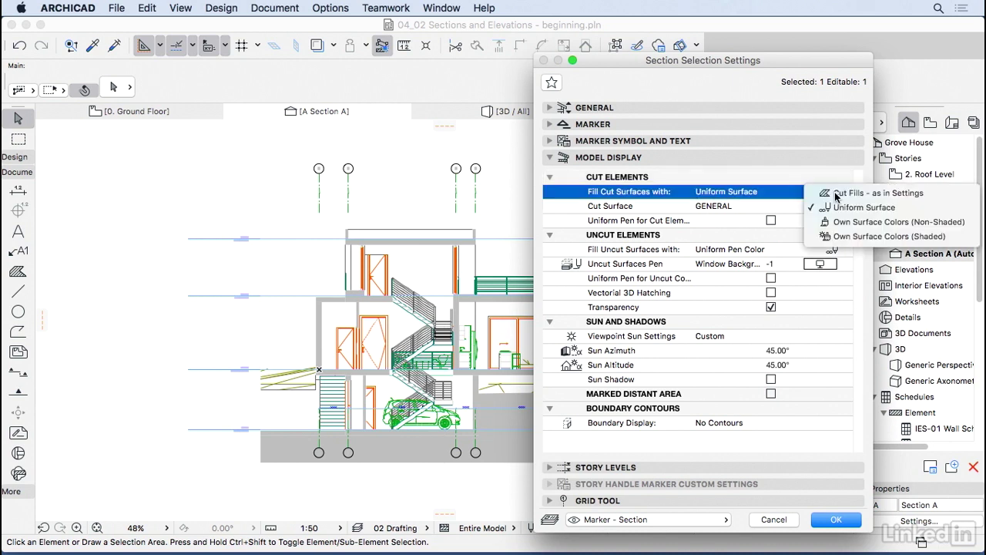
pyautogui.click(838, 205)
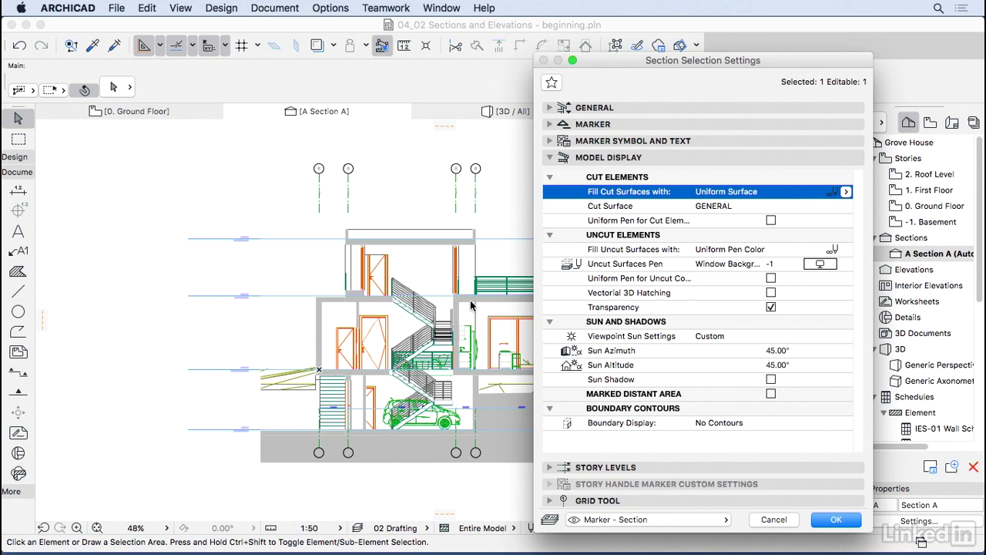
pyautogui.click(845, 191)
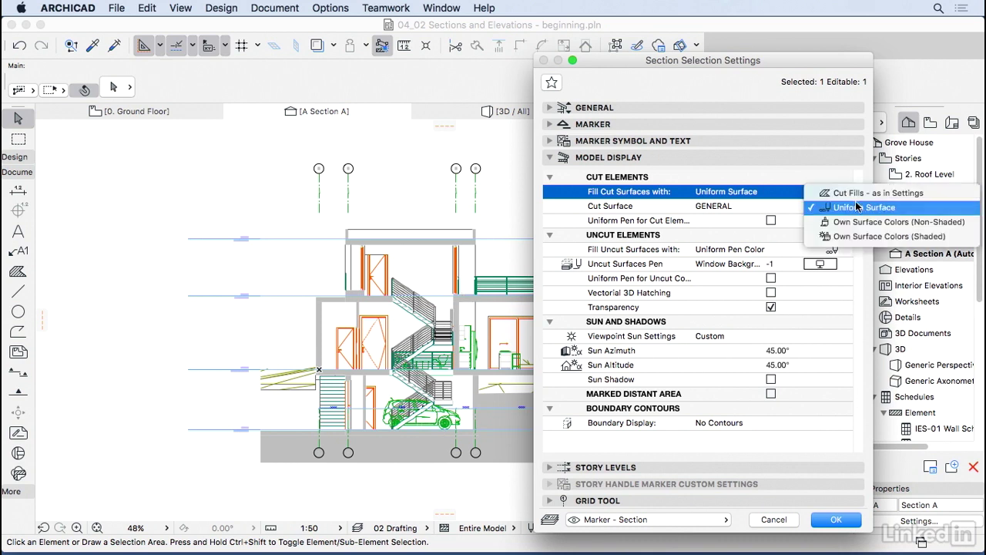
pyautogui.click(854, 193)
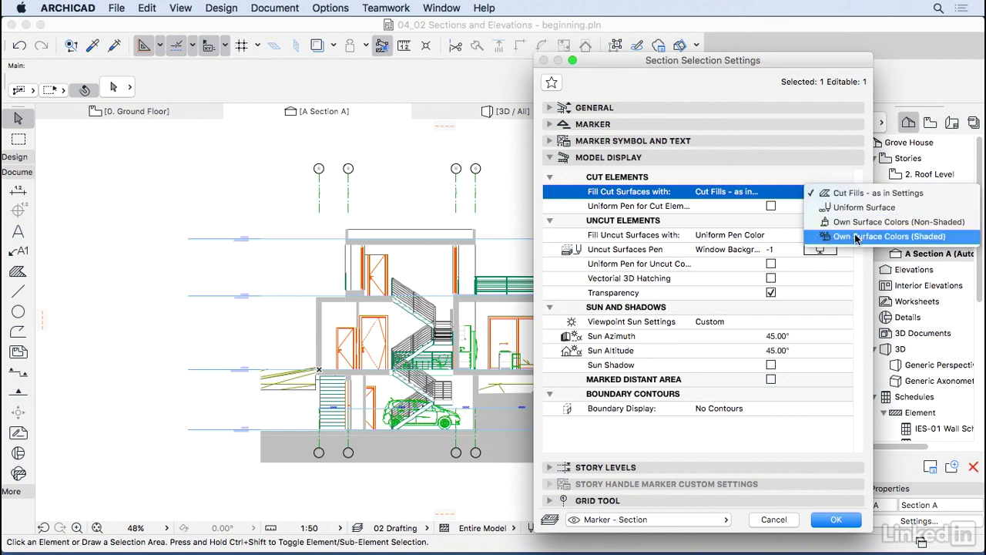
pyautogui.click(862, 209)
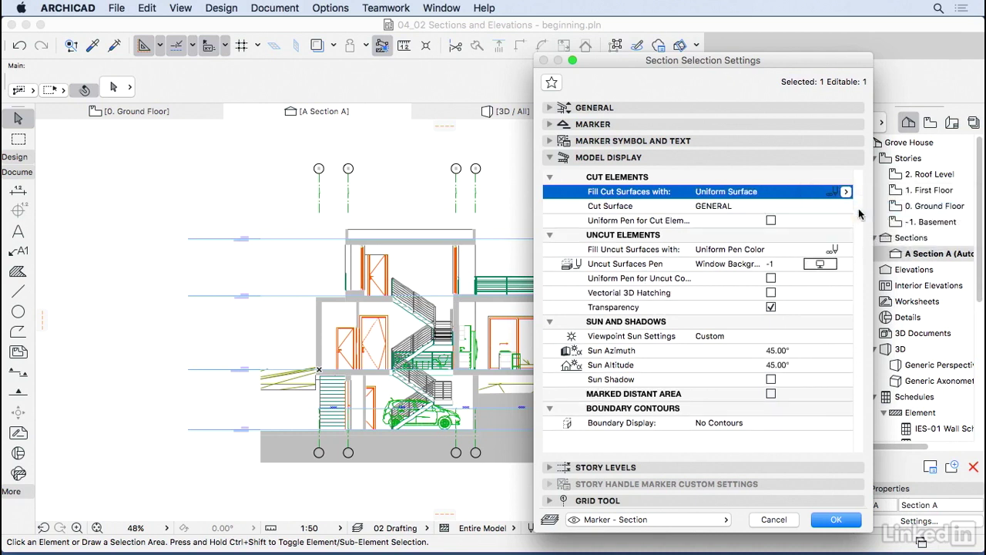
pyautogui.click(767, 206)
pyautogui.click(846, 206)
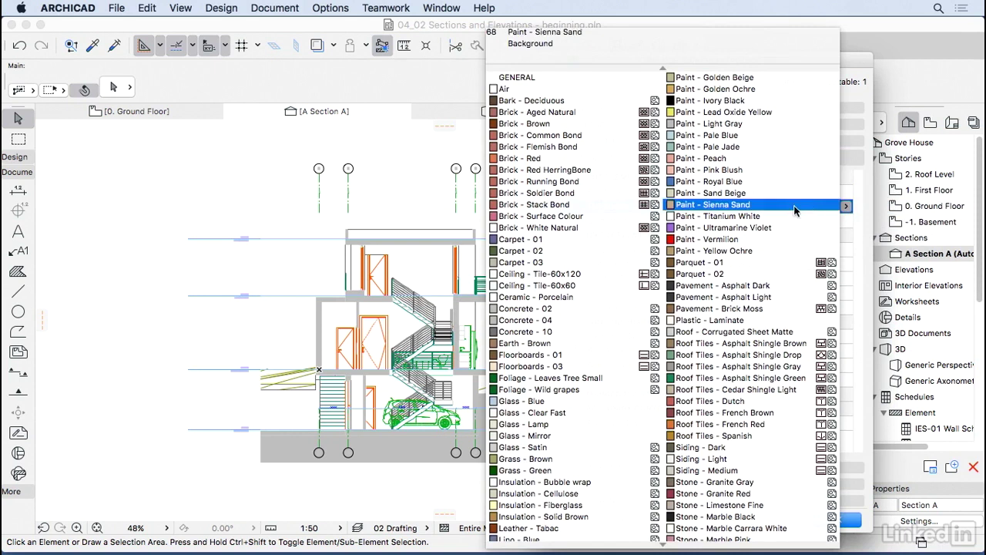
pyautogui.click(724, 102)
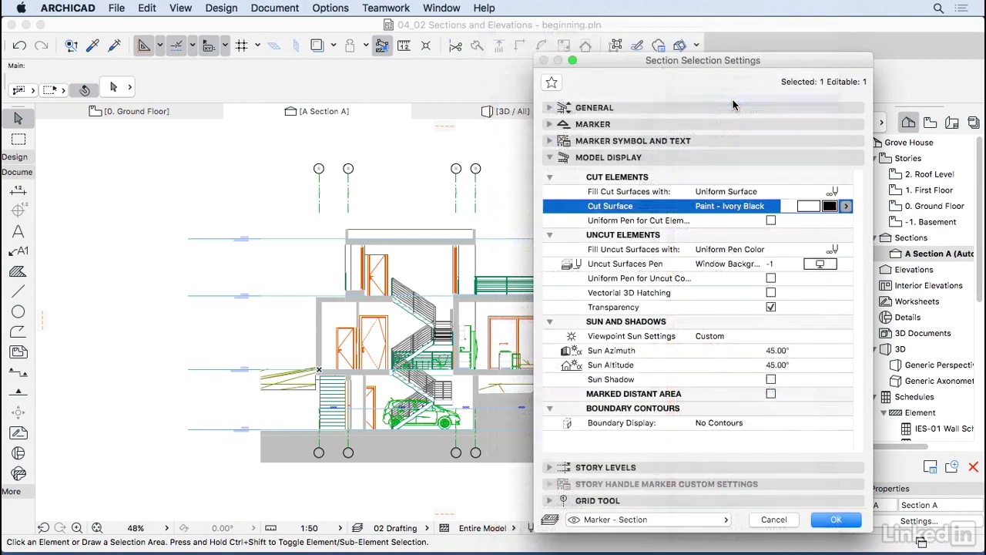
pyautogui.click(770, 220)
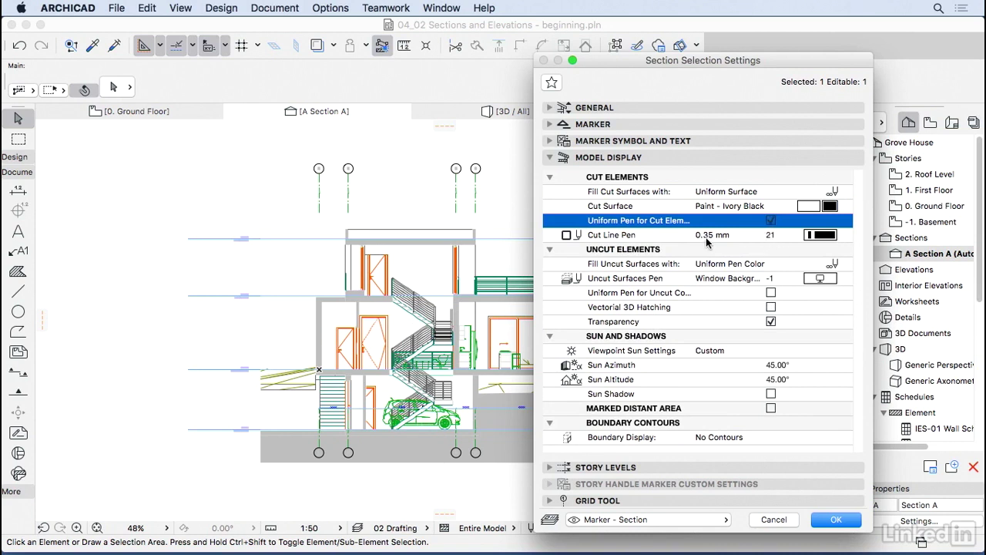
# Step: Fill uncut surfaces with Own Surface Colors (Non-Shaded) and apply the settings
pyautogui.click(835, 264)
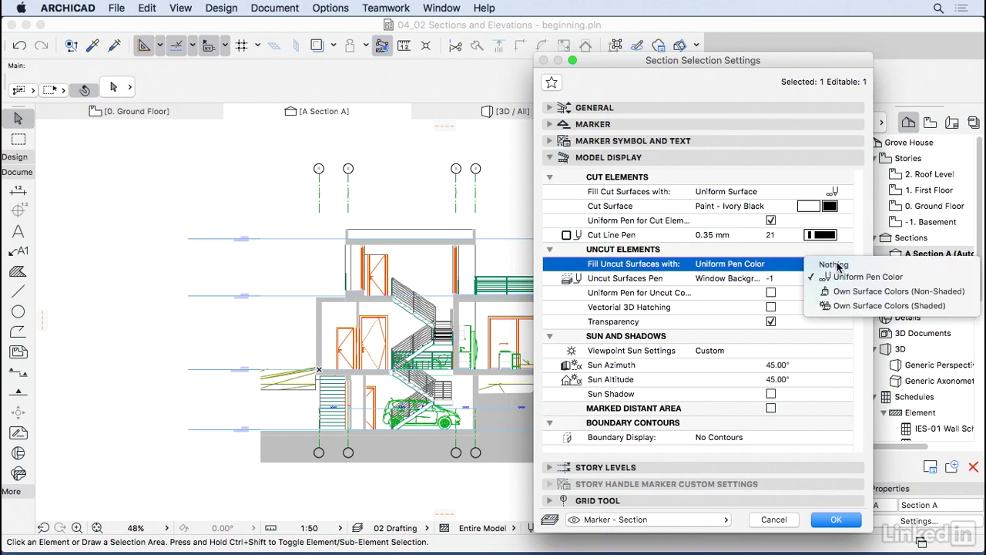
pyautogui.click(883, 295)
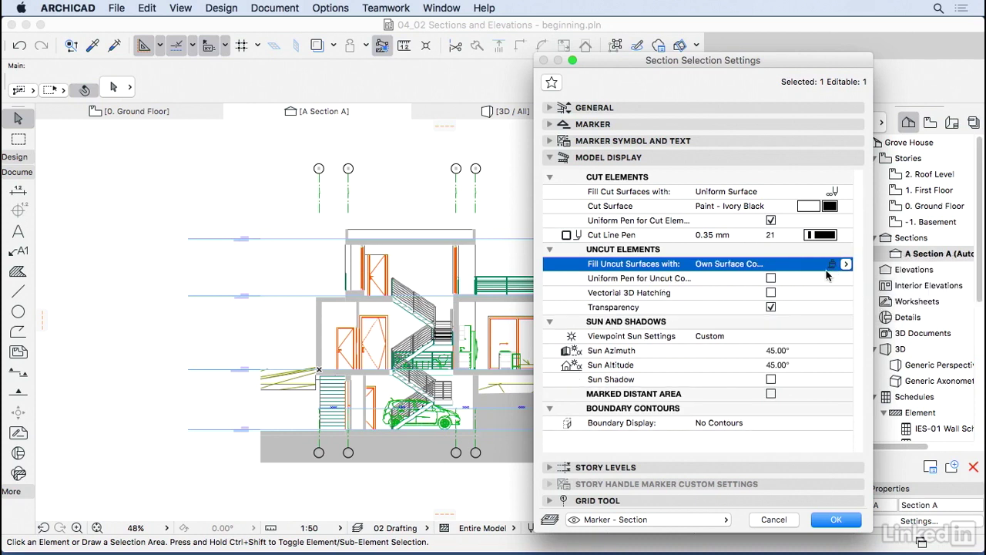
pyautogui.click(832, 521)
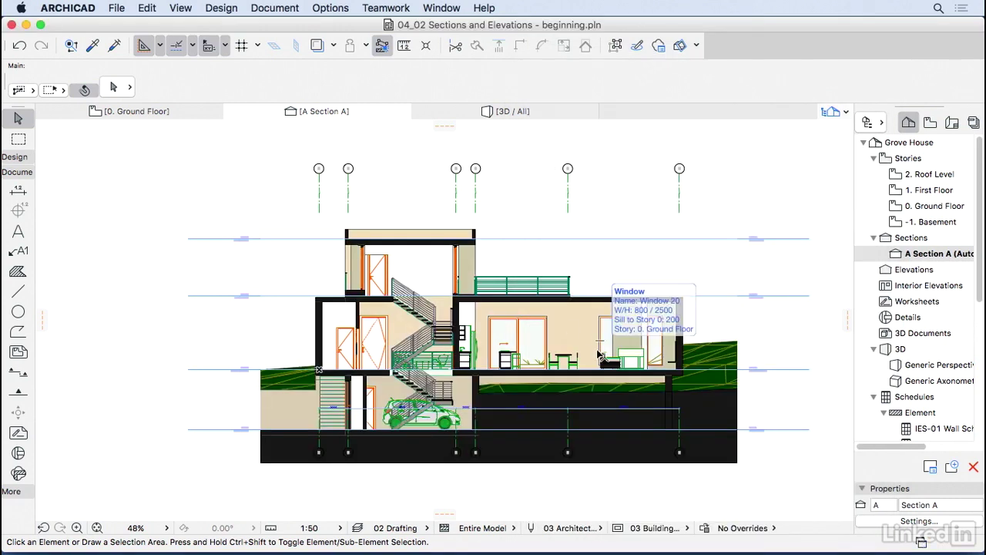
# Step: Reopen the section settings and fill uncut surfaces with a transparent uniform pen colour
pyautogui.rightClick(352, 113)
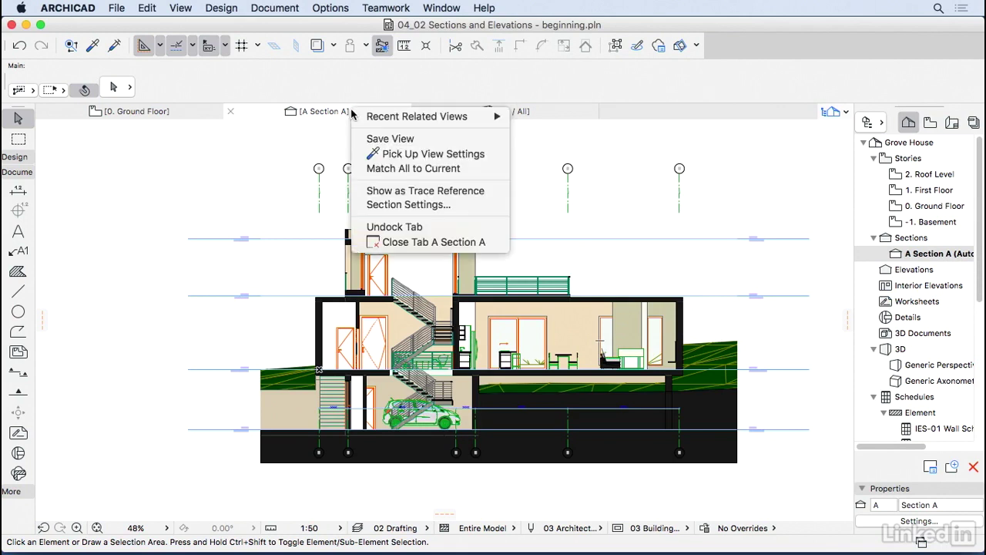
pyautogui.click(418, 203)
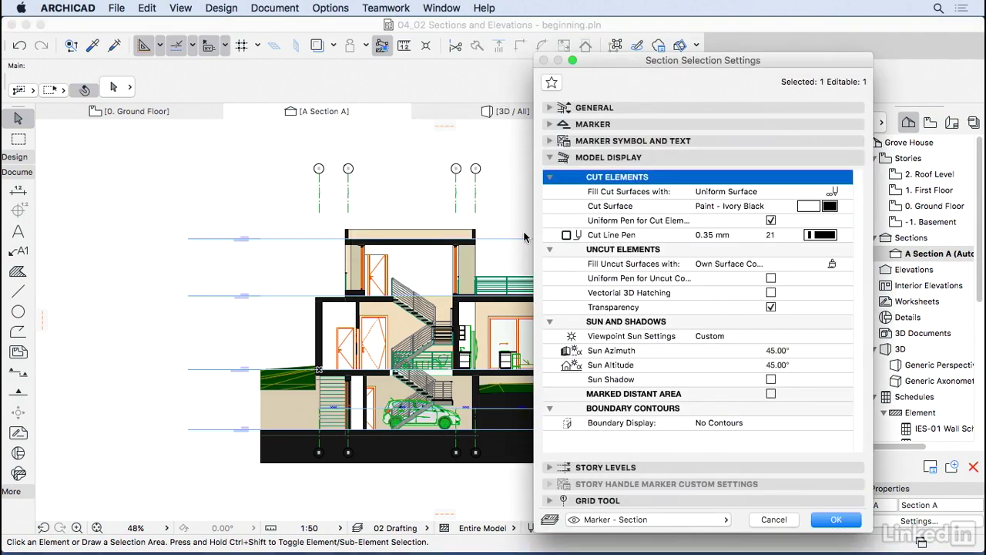
pyautogui.click(820, 264)
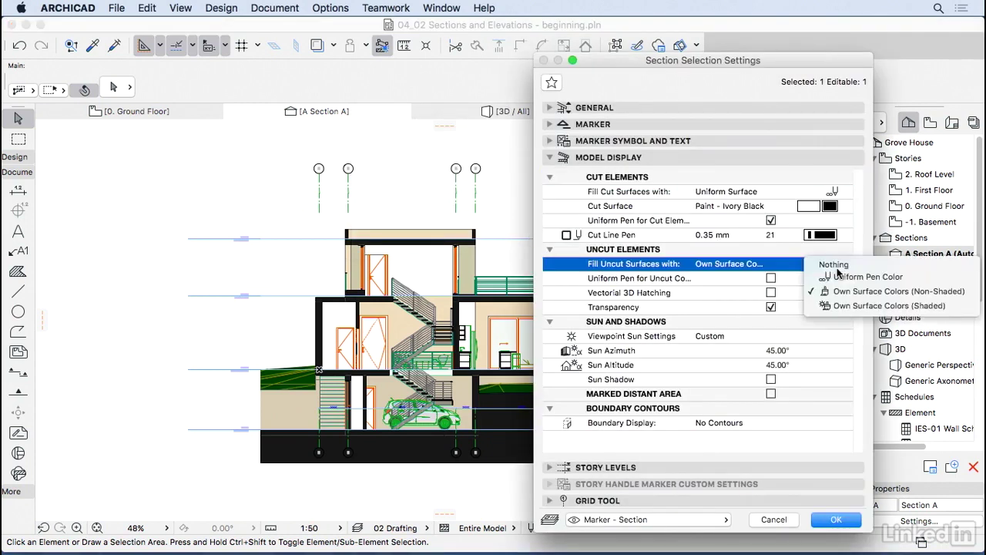
pyautogui.click(848, 279)
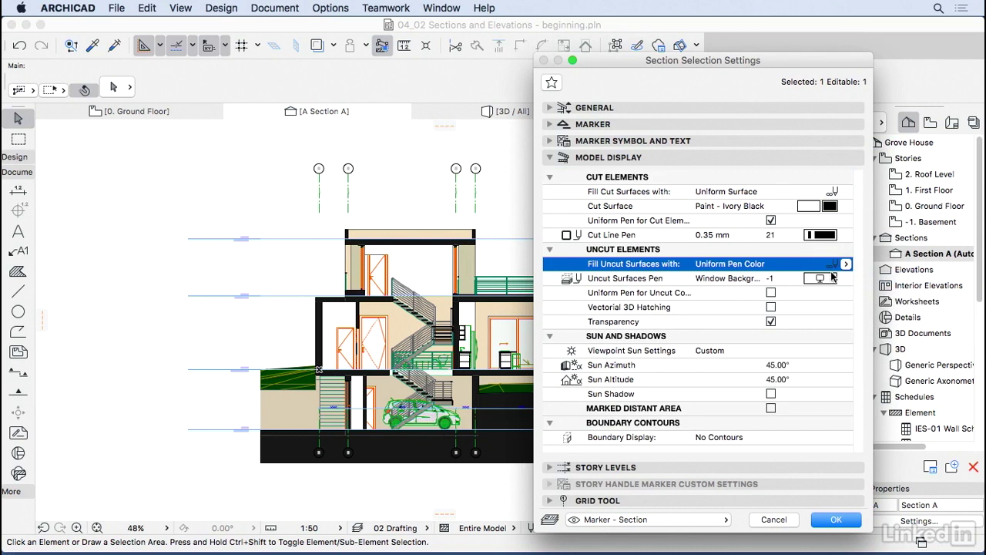
pyautogui.click(820, 278)
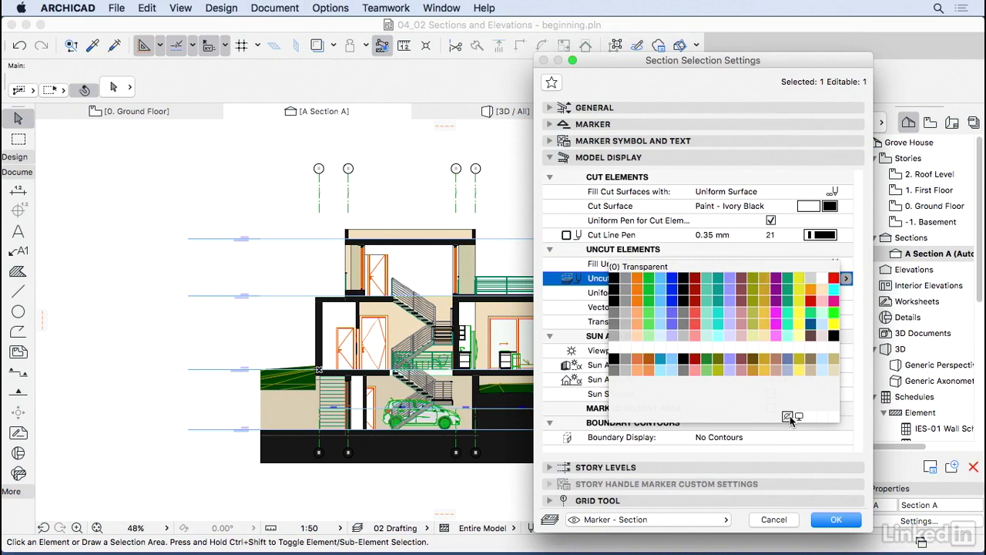
pyautogui.click(788, 417)
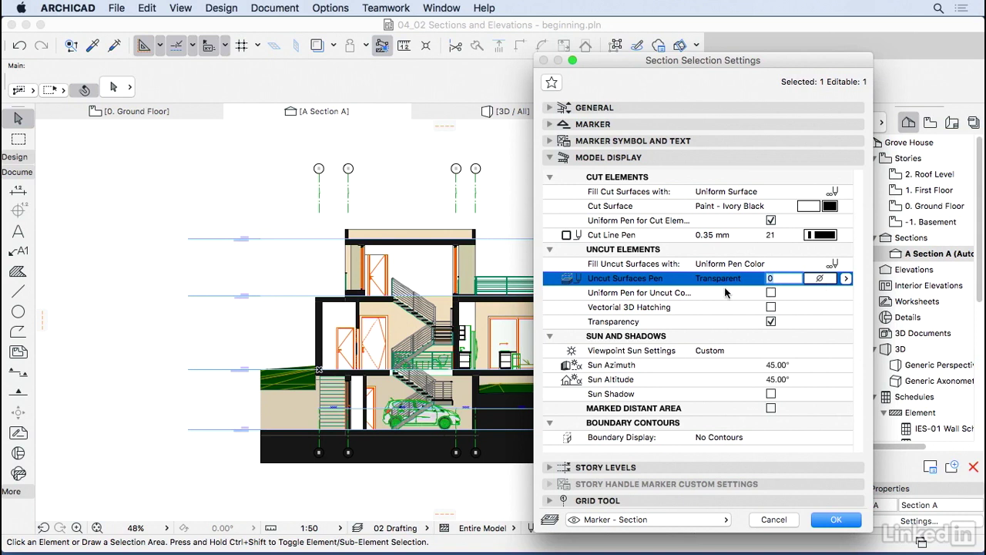
# Step: Set uncut contours to uniform pen 1 (0.13 mm) and turn on vectorial 3D hatching
pyautogui.click(678, 293)
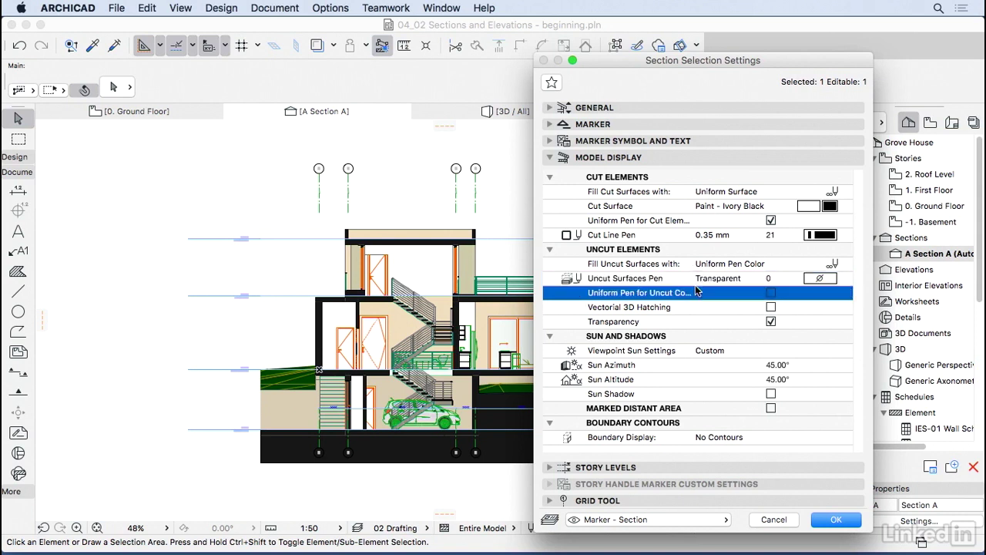
pyautogui.click(770, 293)
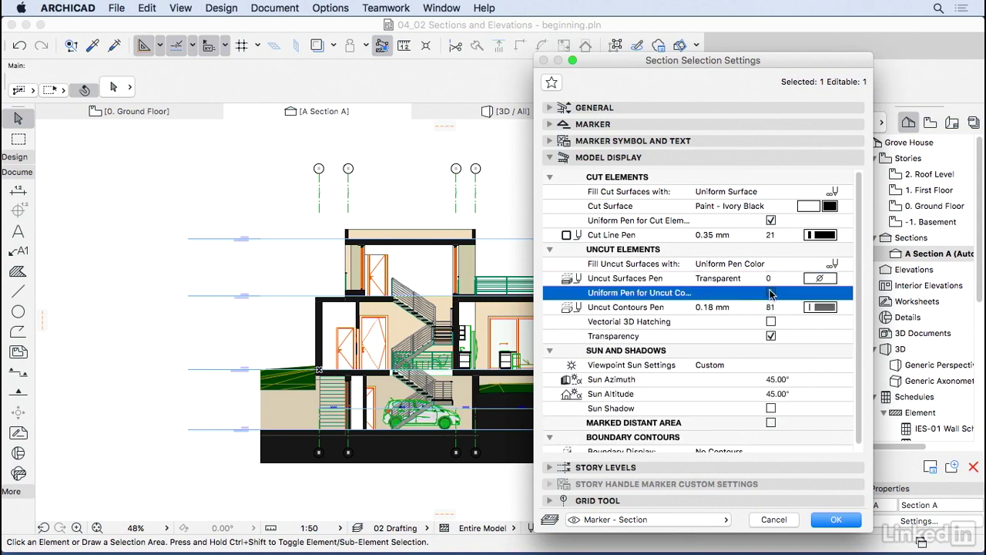
pyautogui.click(818, 307)
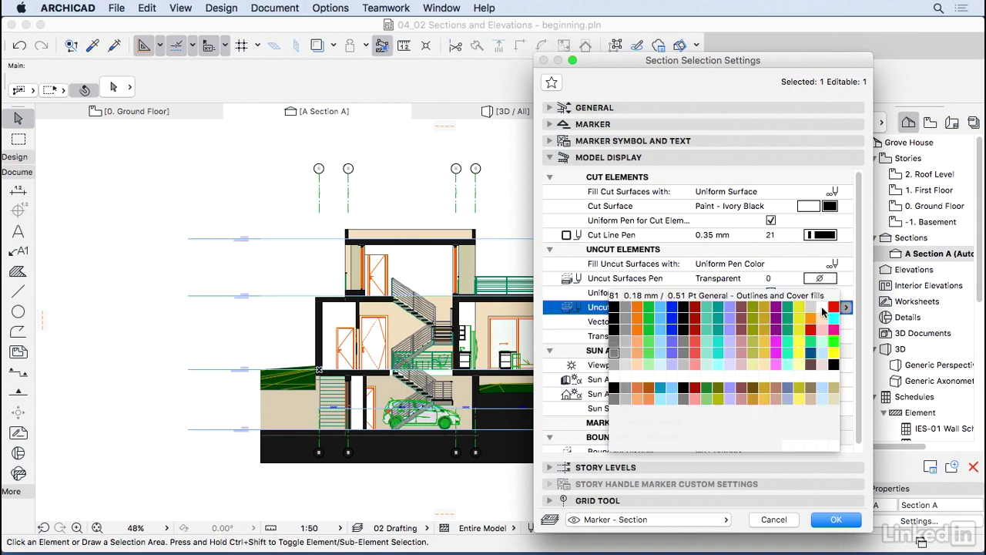
pyautogui.click(615, 308)
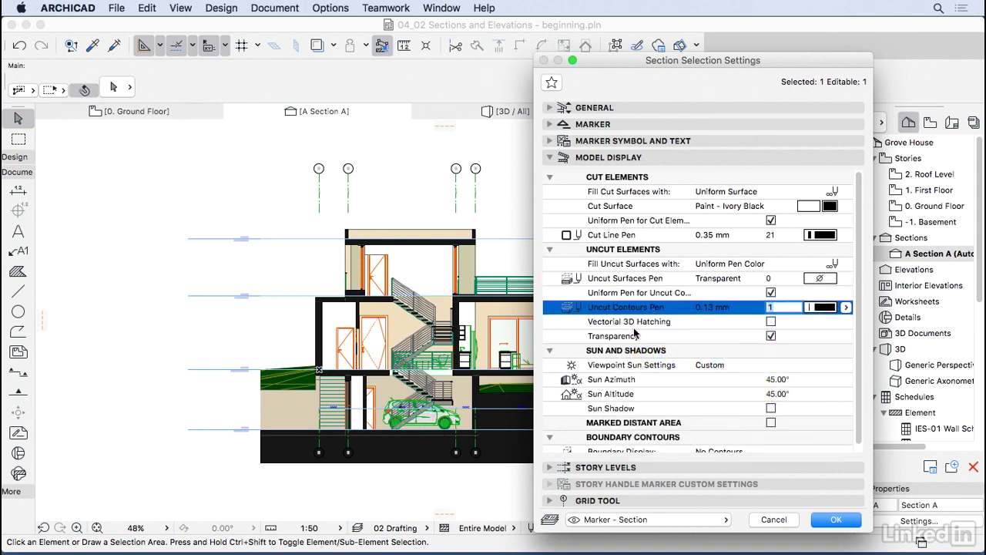
pyautogui.click(772, 321)
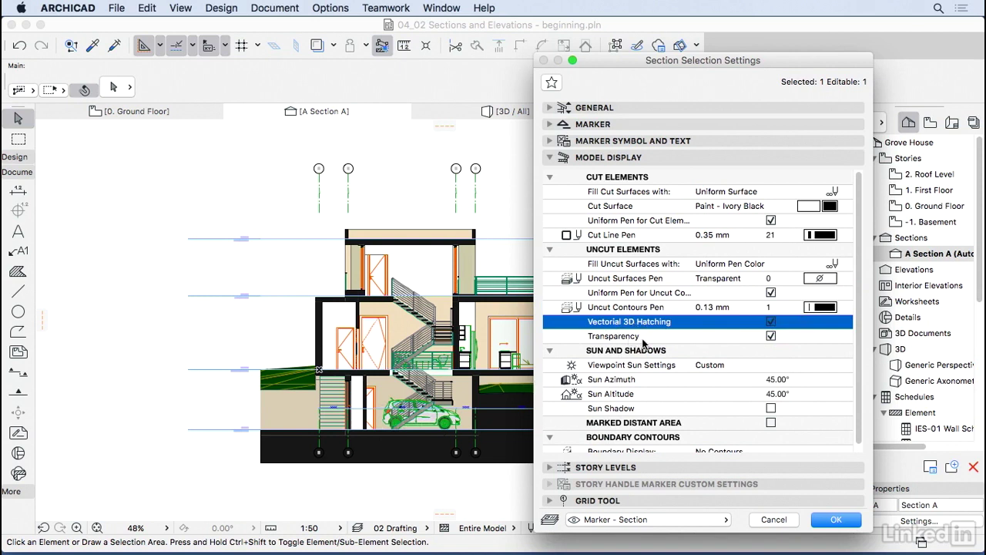
pyautogui.moveTo(721, 62); pyautogui.dragTo(402, 63)
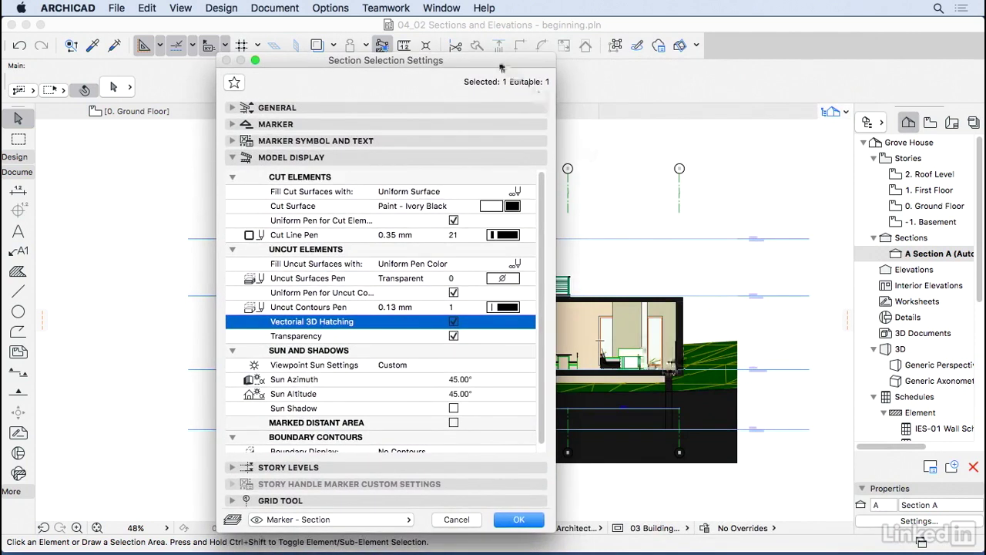
# Step: Turn off transparency, enable sun shadows with 25 % shadow polygons, and apply
pyautogui.moveTo(499, 66); pyautogui.dragTo(853, 64)
pyautogui.click(472, 331)
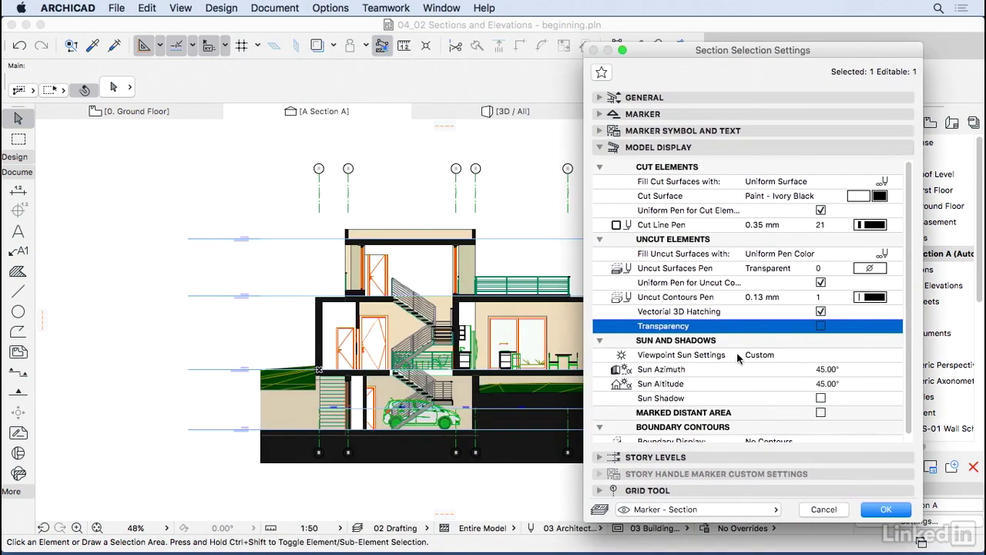
pyautogui.click(820, 397)
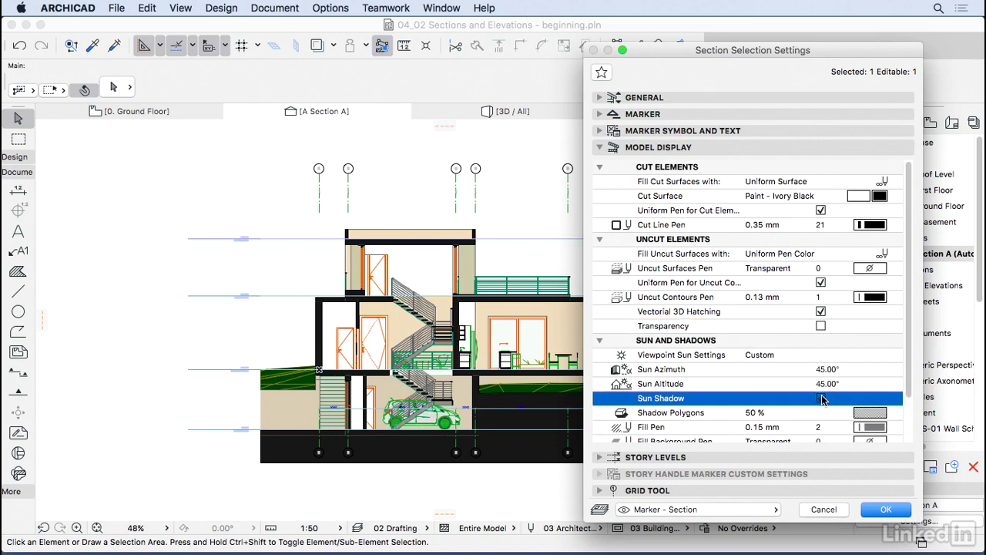
pyautogui.scroll(-3, 823, 398)
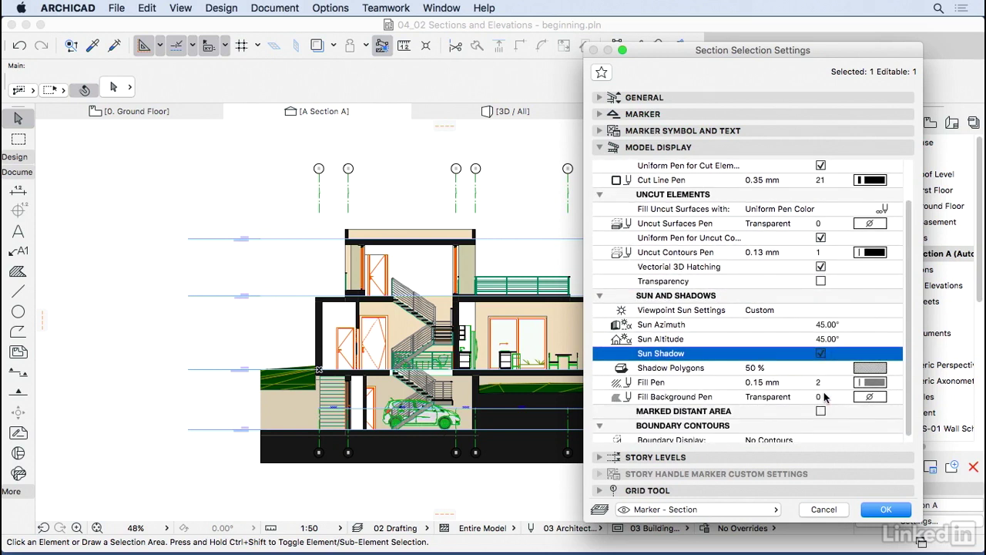
pyautogui.click(870, 367)
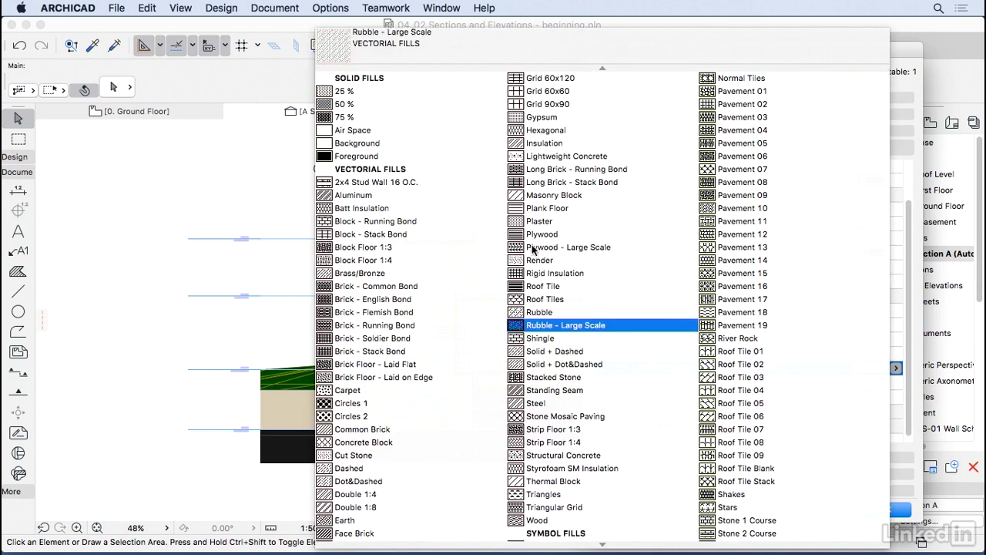
pyautogui.click(345, 91)
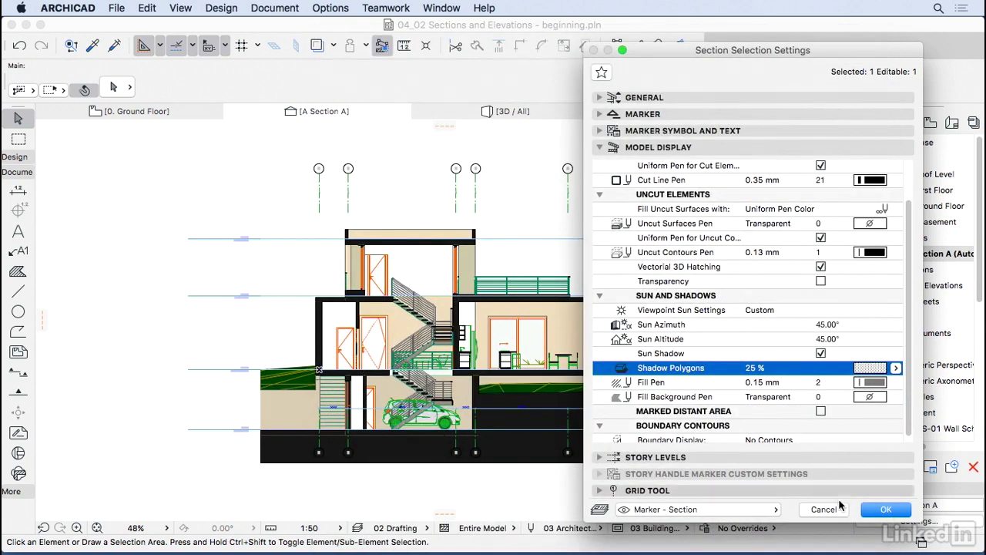
pyautogui.click(885, 509)
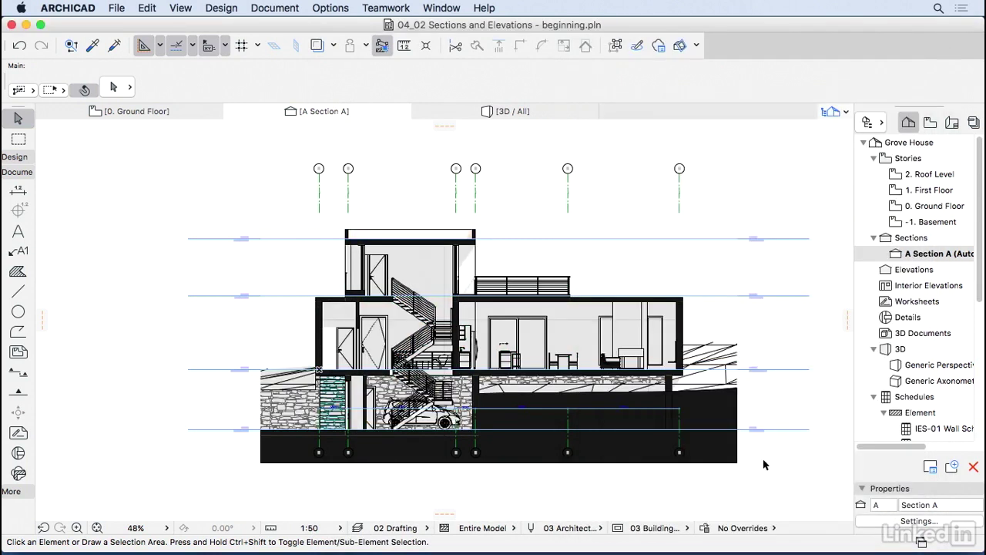
# Step: Select the terrain mesh in Section A, switch its structure type in the Info Box, then deselect it
pyautogui.scroll(5, 302, 488)
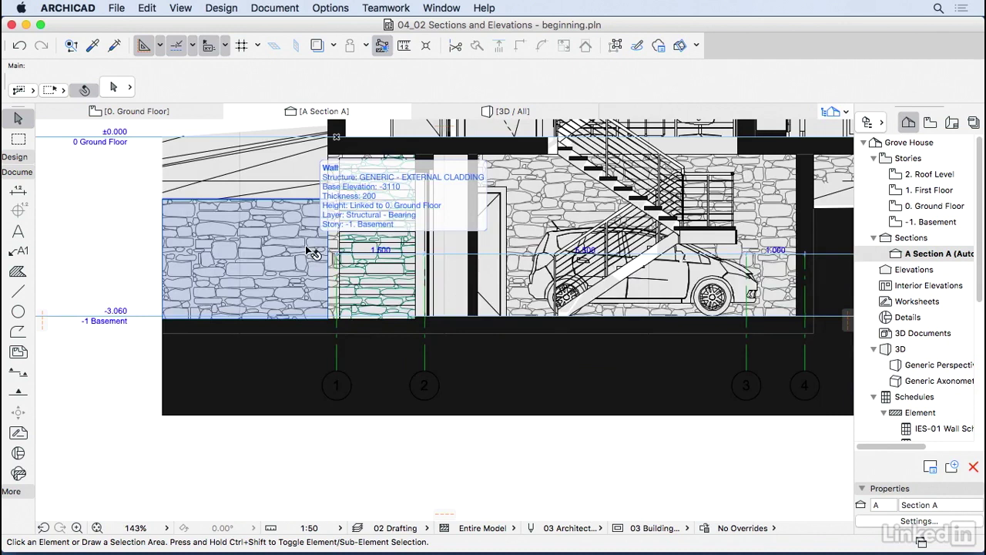
pyautogui.scroll(-2, 492, 379)
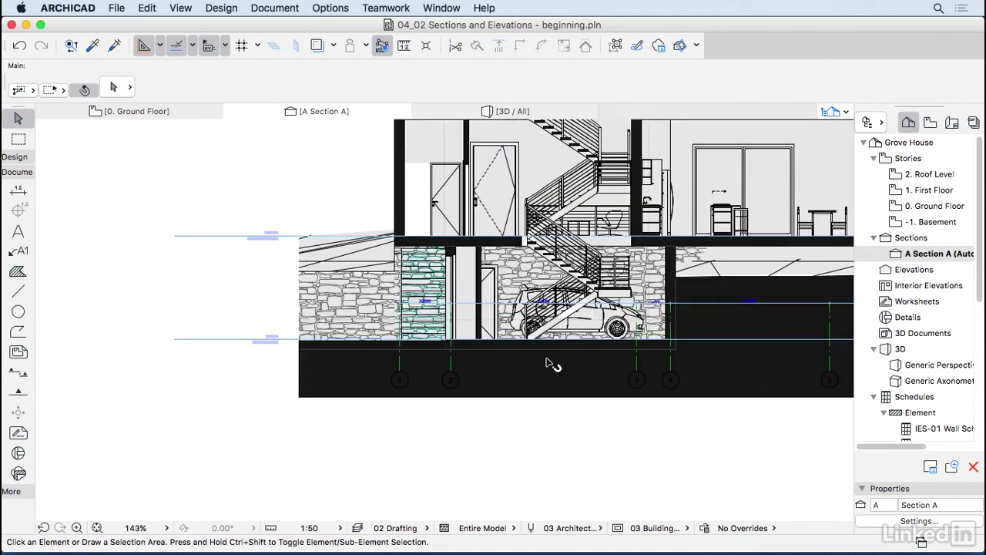
pyautogui.scroll(-3, 542, 363)
pyautogui.hscroll(3, 562, 389)
pyautogui.scroll(1, 562, 389)
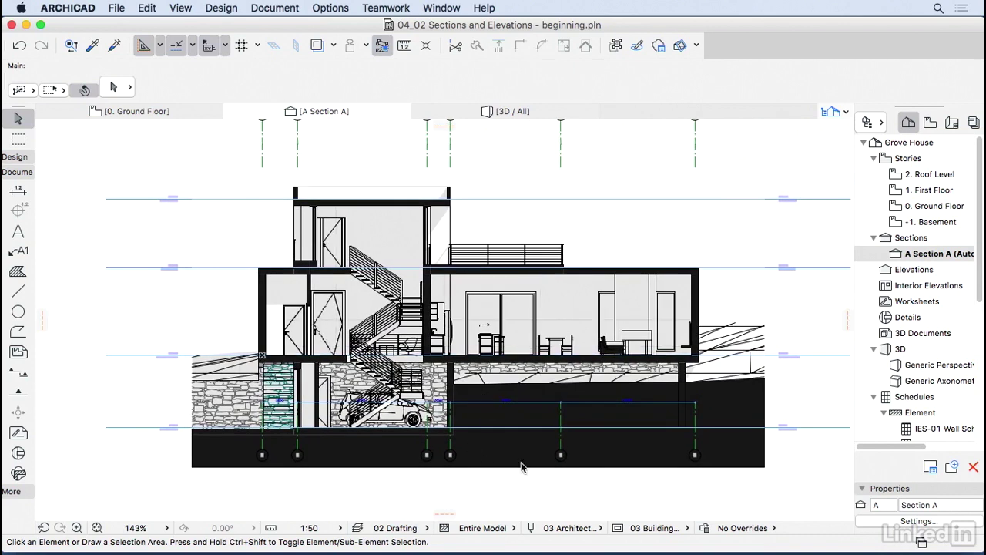
pyautogui.click(485, 463)
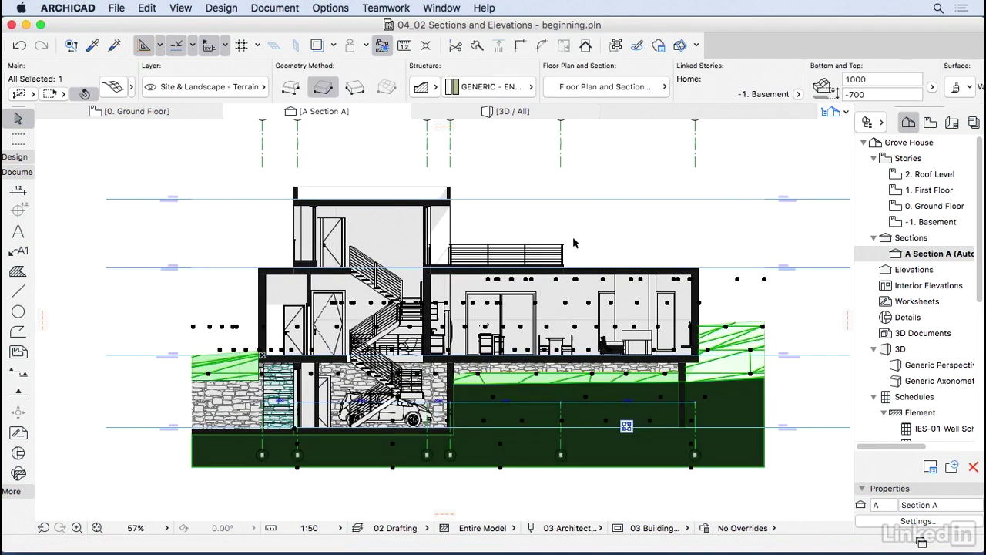
pyautogui.click(422, 86)
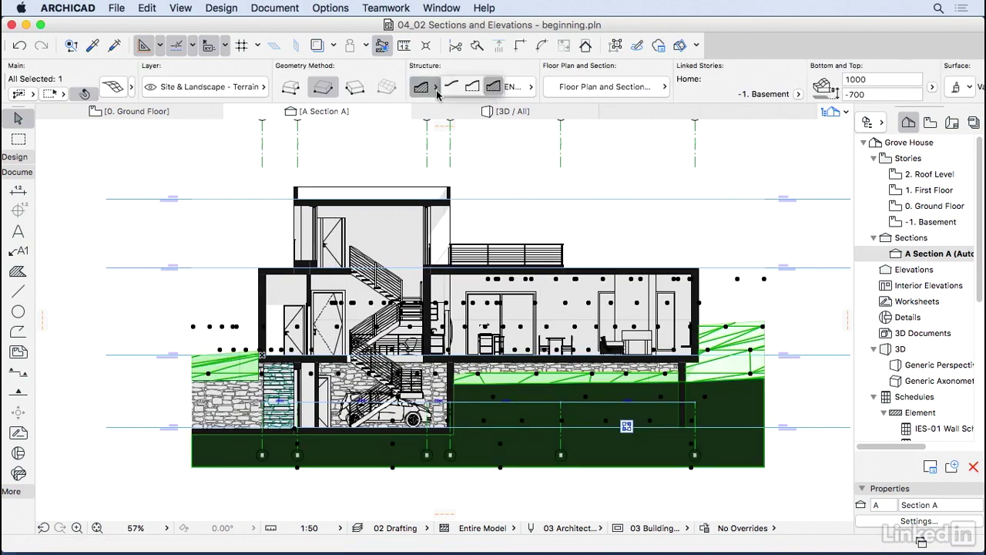
pyautogui.click(472, 86)
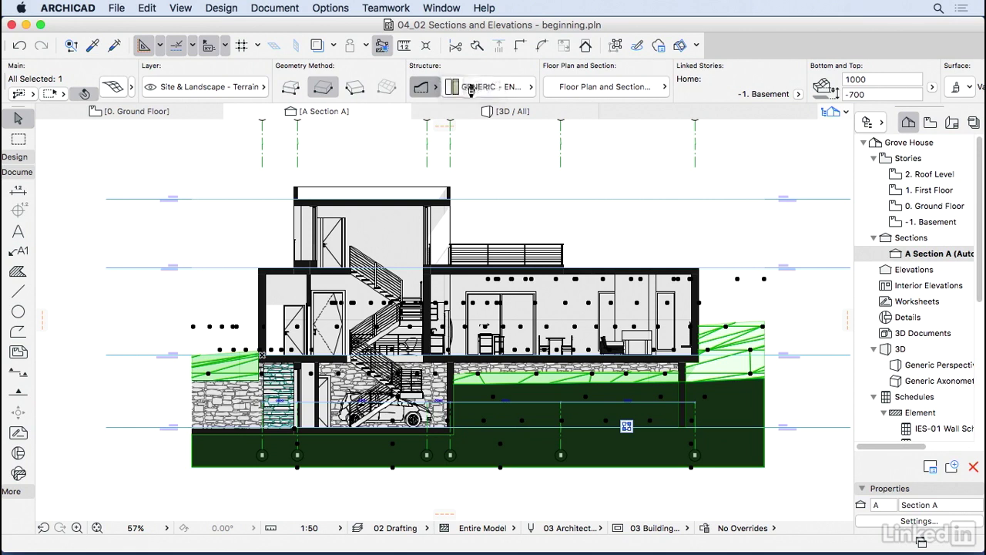
pyautogui.click(512, 170)
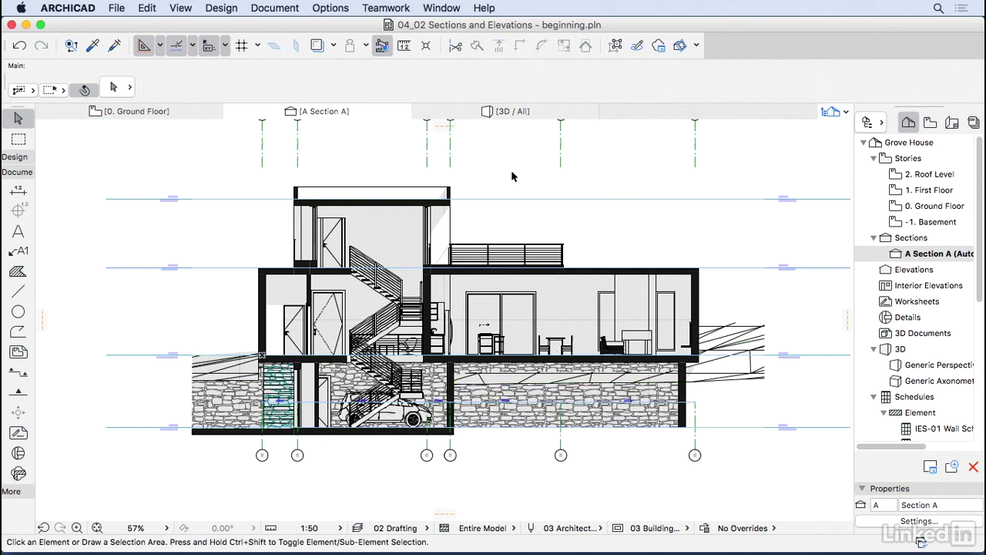
# Step: Start an Earth-pattern fill beneath the building, placing its first corner at the ground's lower left
pyautogui.click(18, 271)
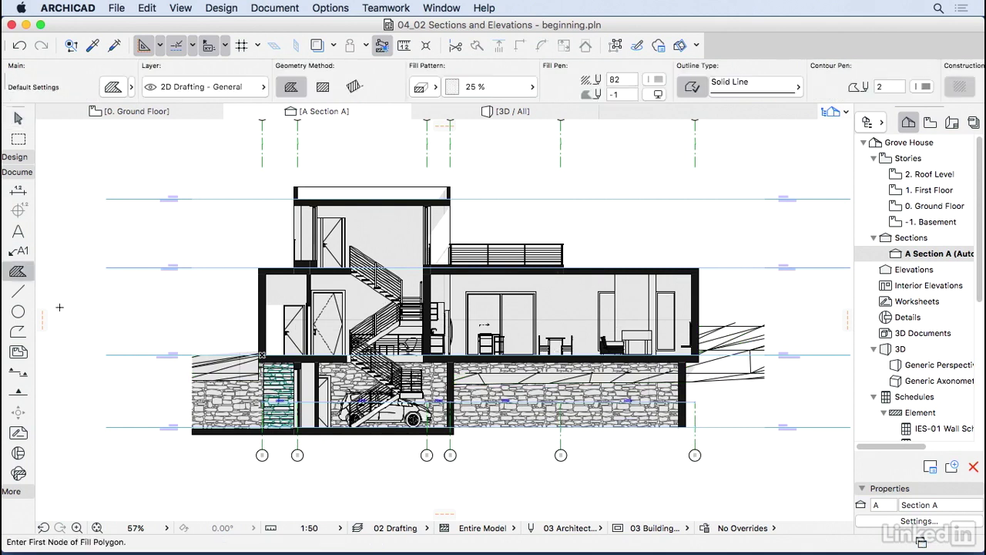
pyautogui.click(475, 88)
pyautogui.click(585, 312)
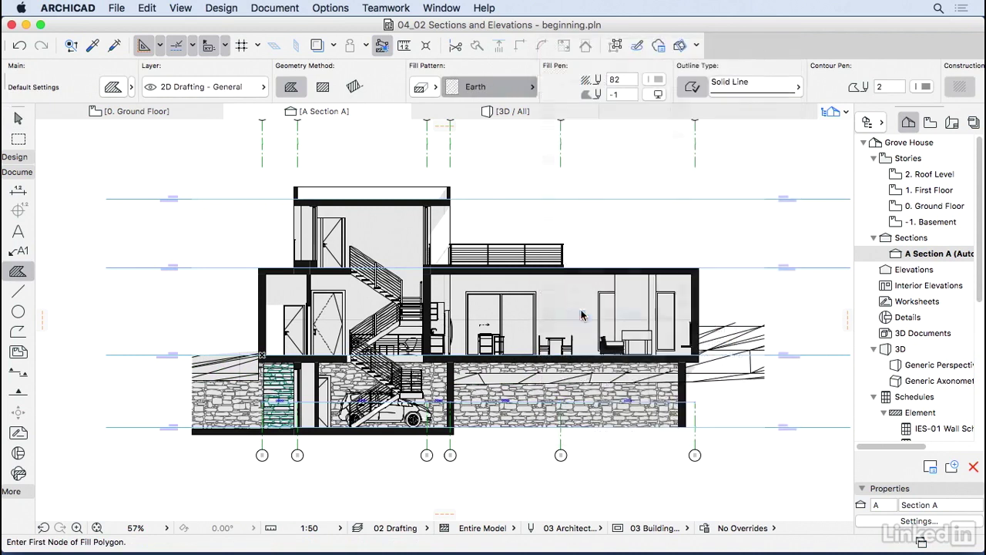
pyautogui.click(191, 436)
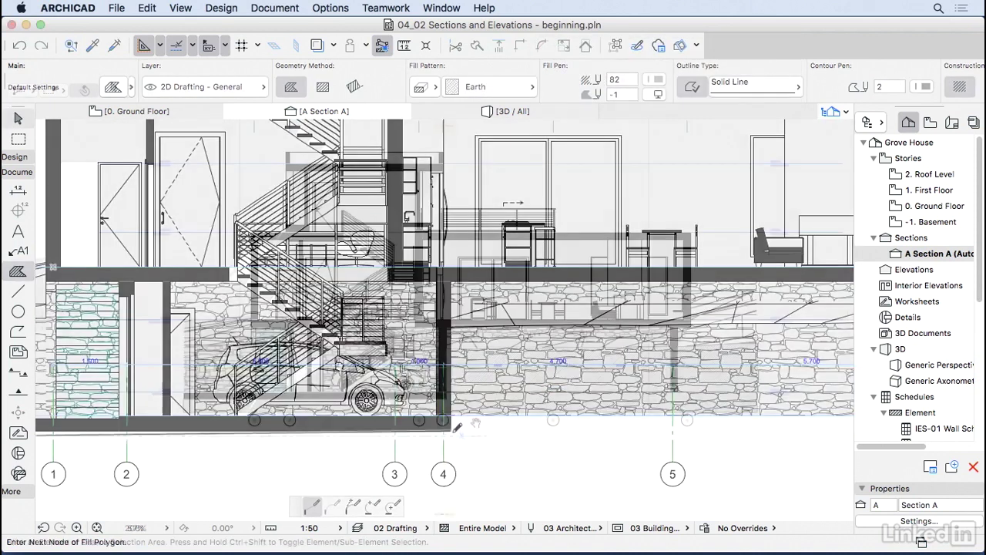
# Step: Check a grid marker in Section A, then go back to the ground-floor plan
pyautogui.scroll(-5, 492, 463)
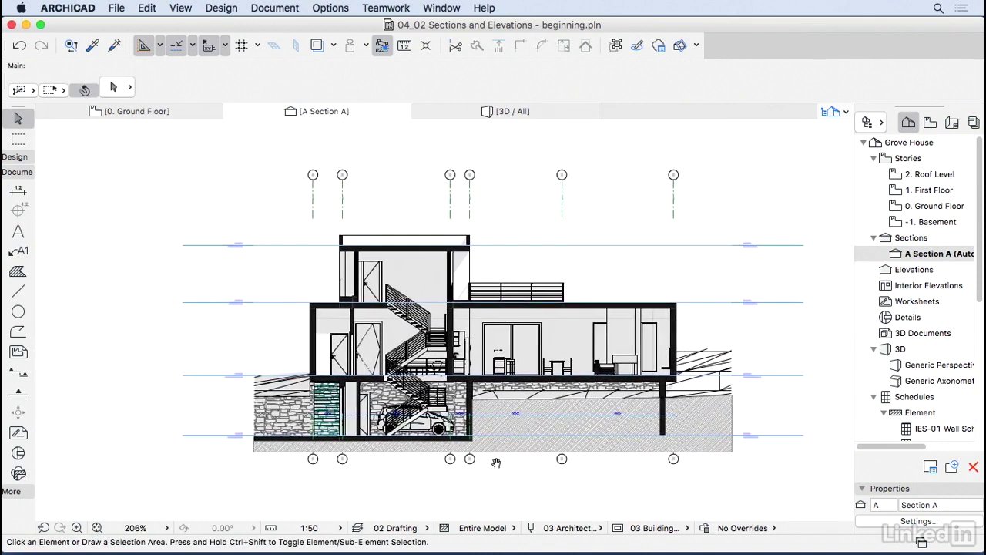
pyautogui.scroll(2, 380, 450)
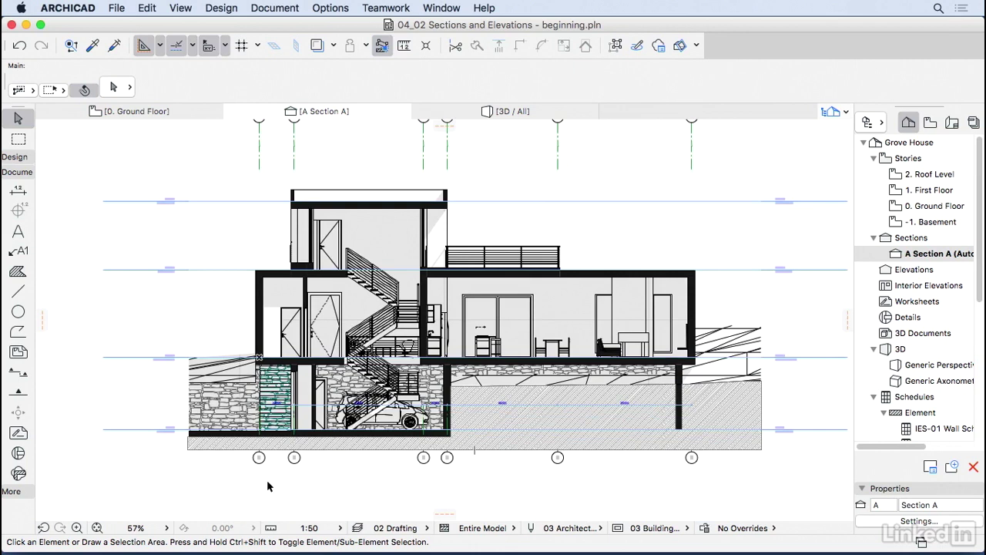
pyautogui.scroll(-2, 268, 485)
pyautogui.click(261, 462)
pyautogui.press('Escape')
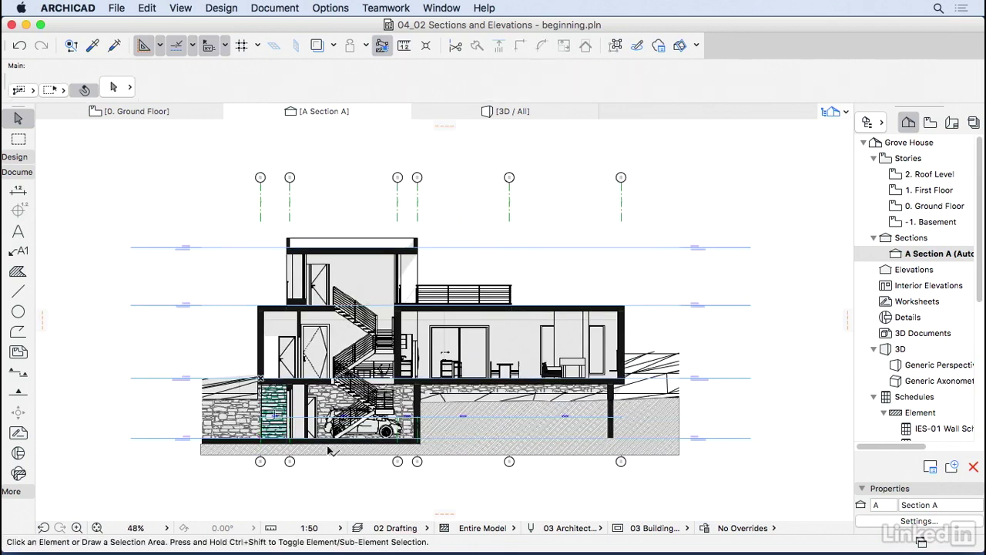
pyautogui.press('F2')
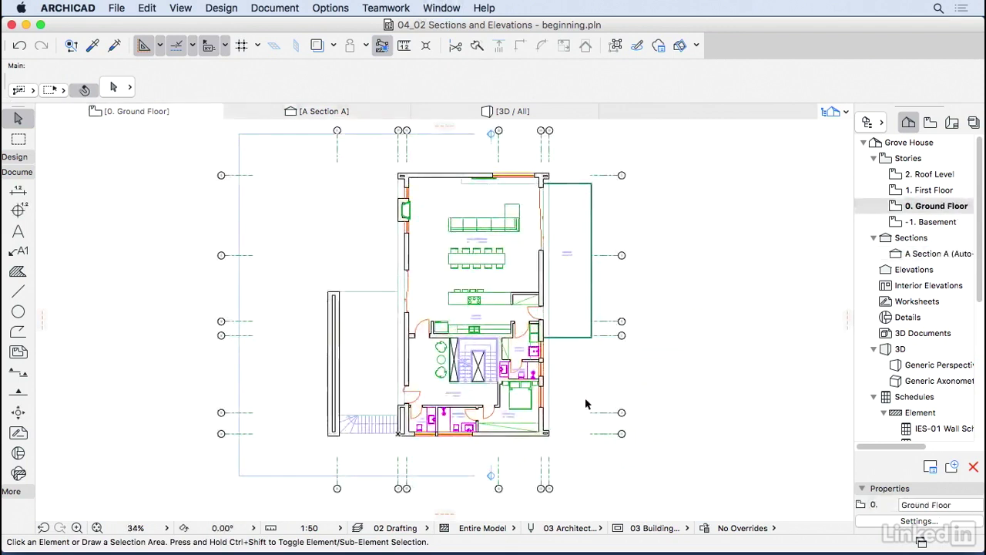
# Step: Select the bottom and left grid elements and change their bottom marker level from -4000 to -6000
pyautogui.click(562, 499)
pyautogui.click(333, 493)
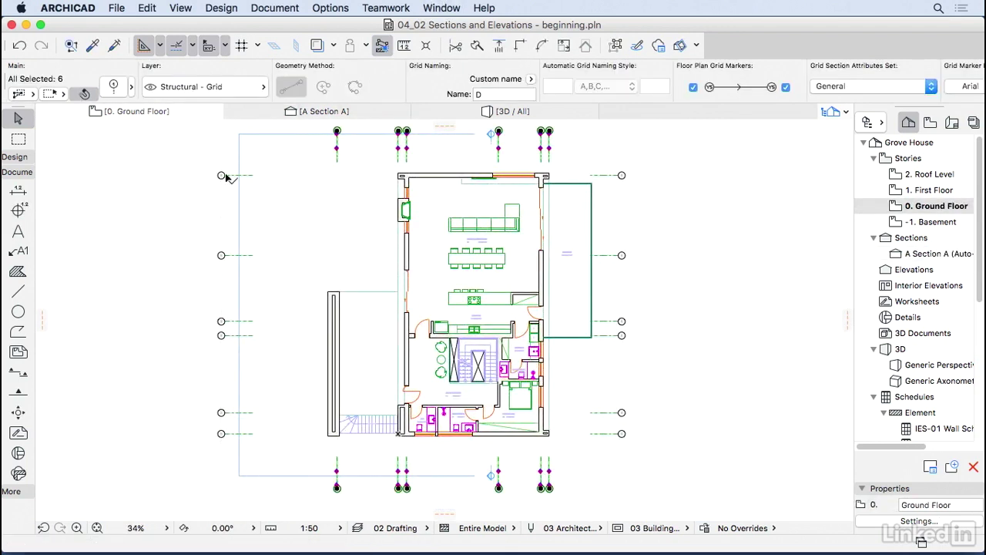
pyautogui.keyDown('shift'); pyautogui.click(225, 454); pyautogui.keyUp('shift')
pyautogui.keyDown('shift'); pyautogui.click(191, 175); pyautogui.keyUp('shift')
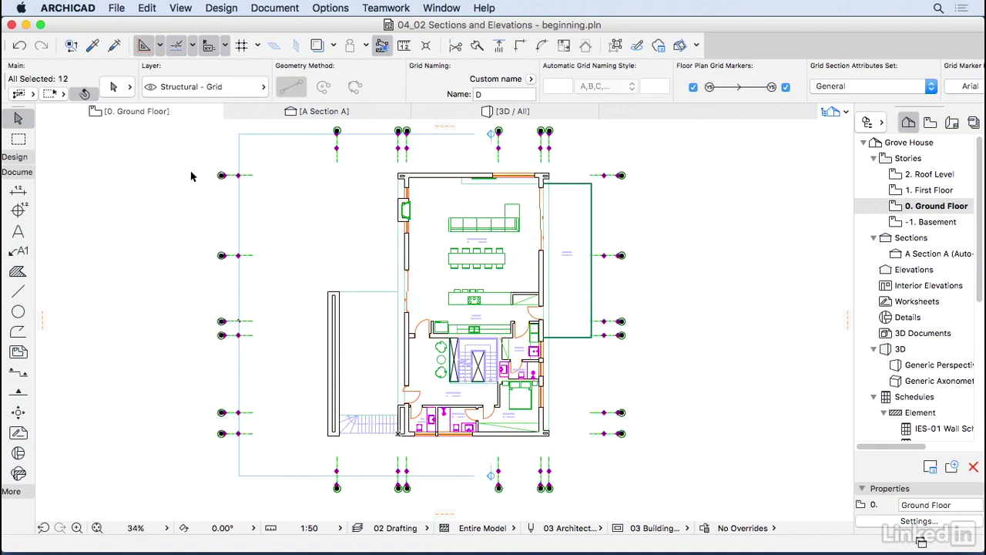
pyautogui.press('super+t')
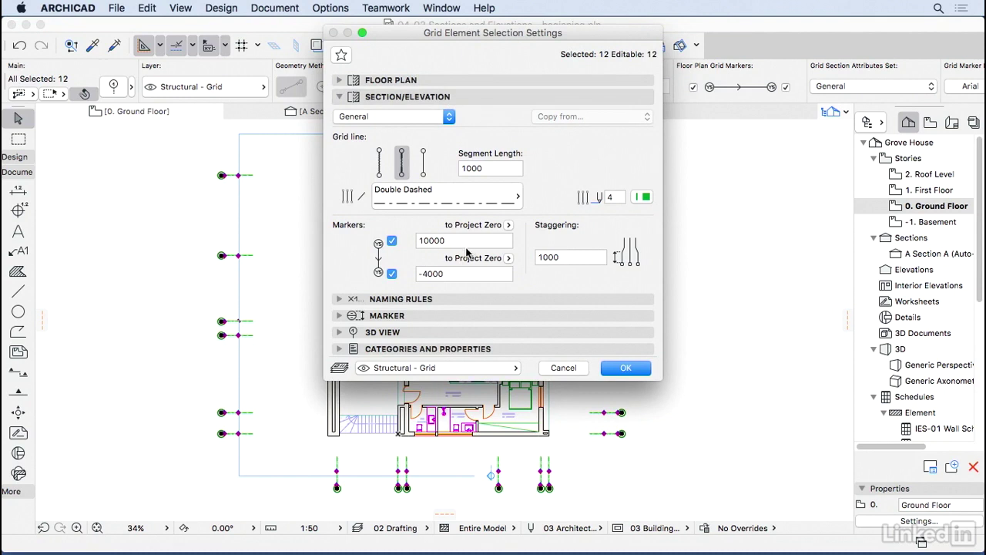
pyautogui.click(429, 275)
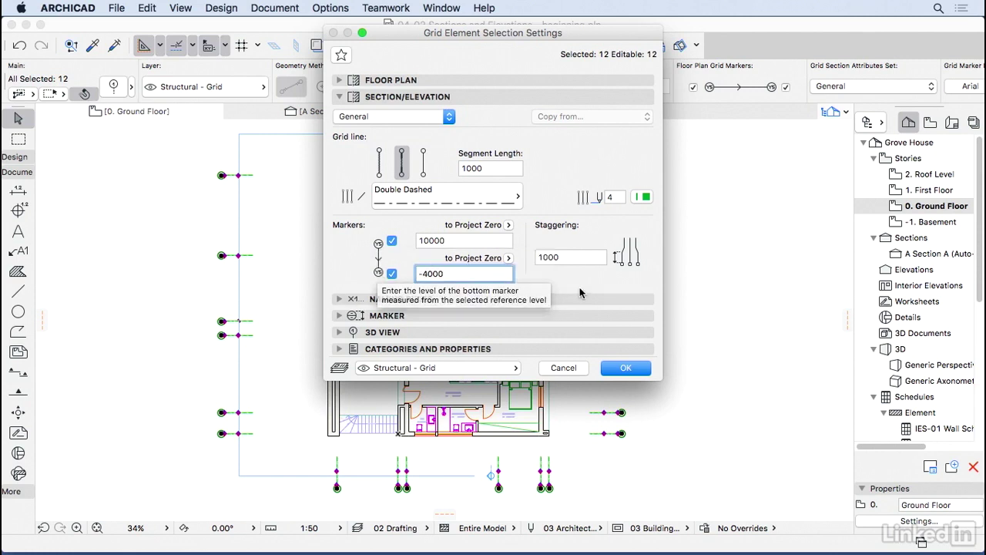
pyautogui.click(425, 274)
pyautogui.press('BackSpace')
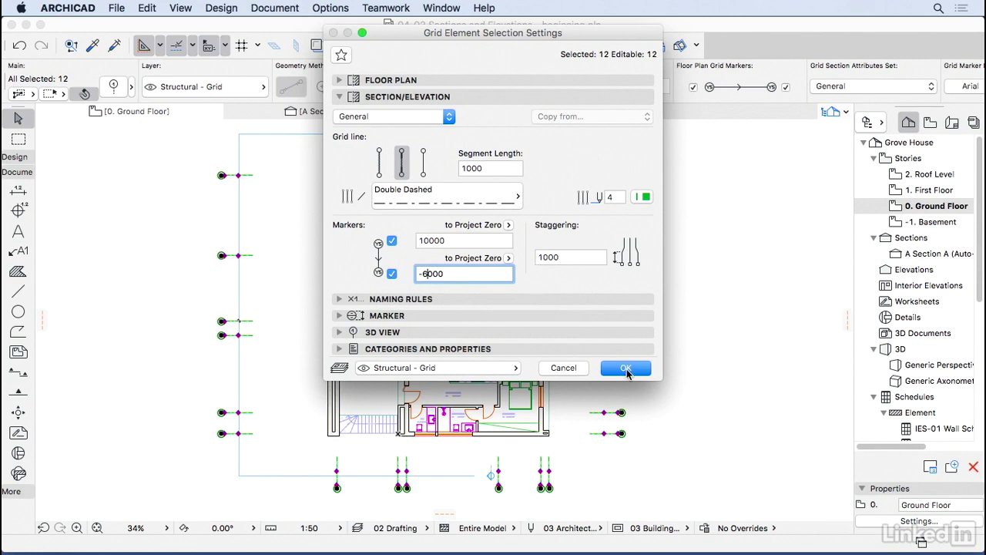
pyautogui.click(625, 368)
pyautogui.click(385, 132)
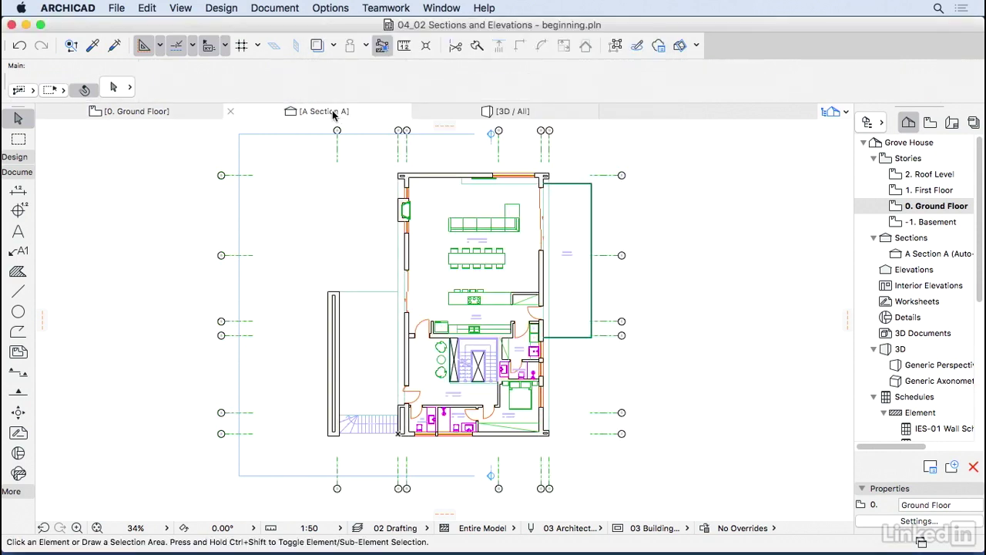
# Step: Go back to Section A and centre the building to check the lowered grid markers
pyautogui.click(333, 113)
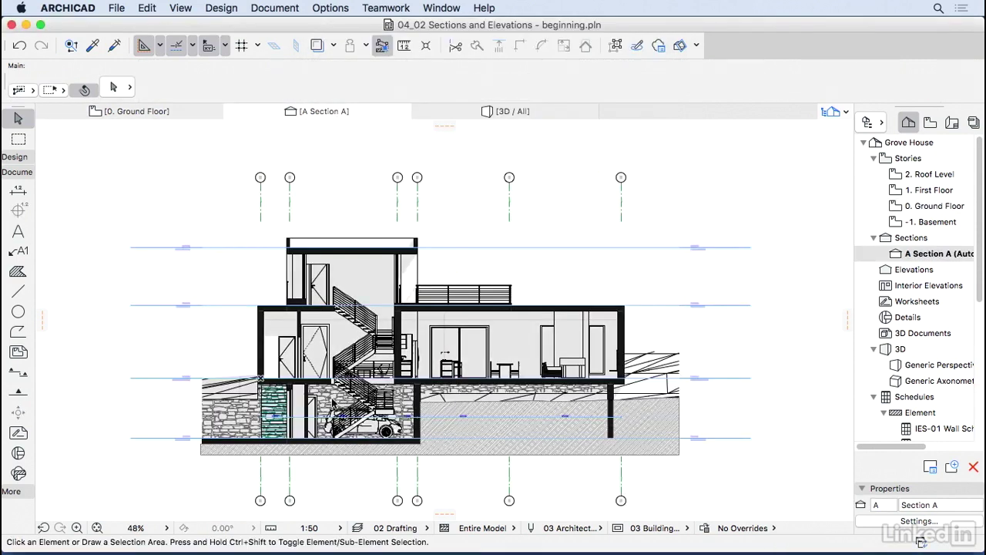
pyautogui.hscroll(-3, 527, 459)
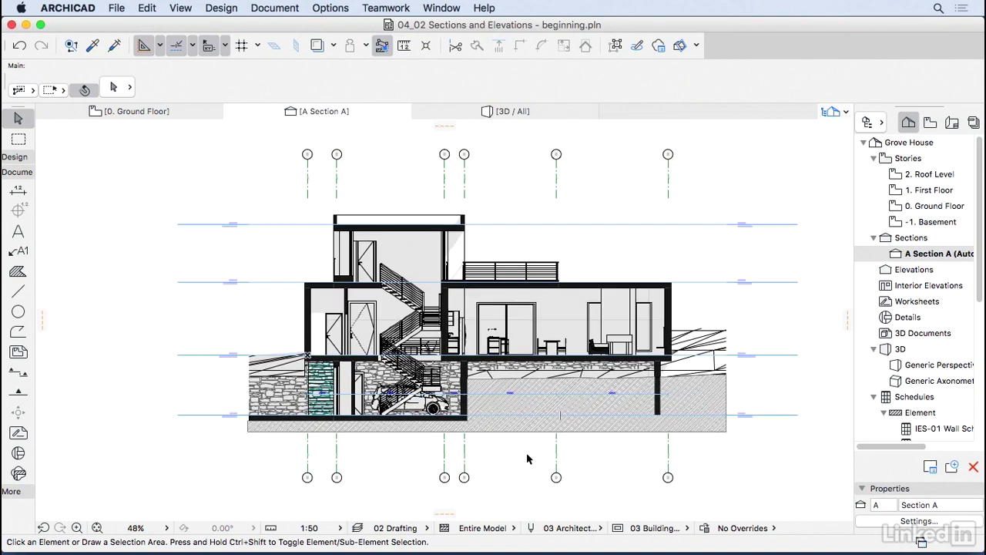
pyautogui.scroll(3, 527, 458)
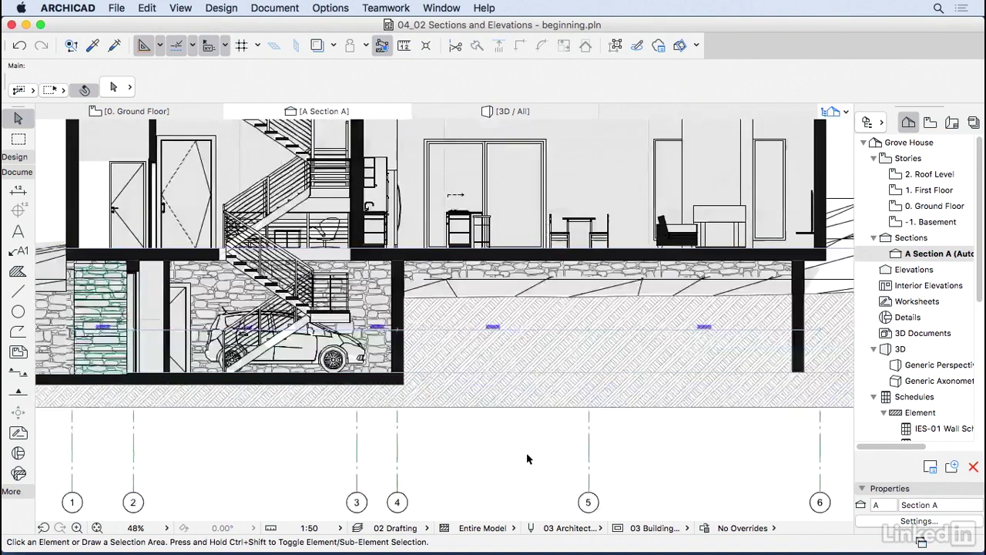
pyautogui.scroll(3, 514, 332)
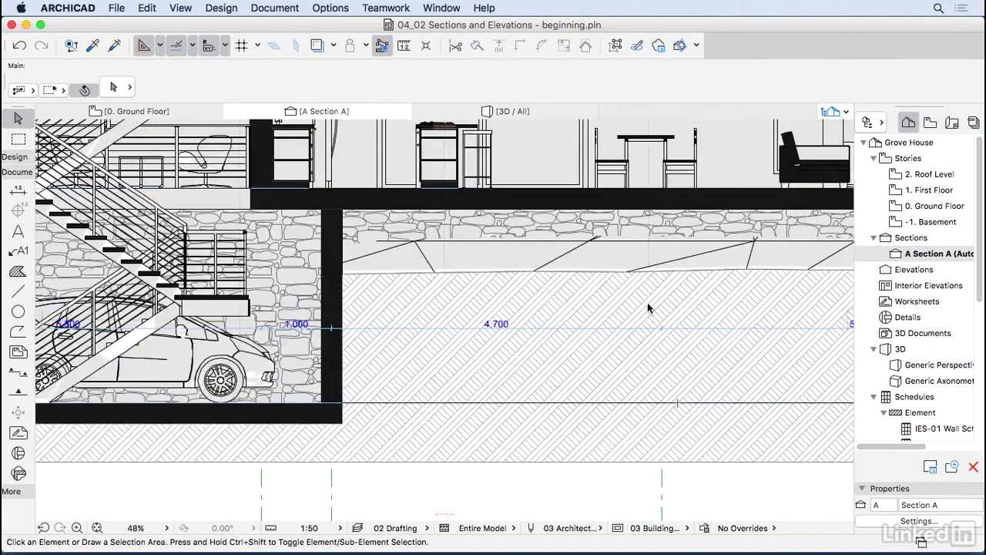
pyautogui.scroll(-5, 645, 390)
pyautogui.scroll(-3, 583, 365)
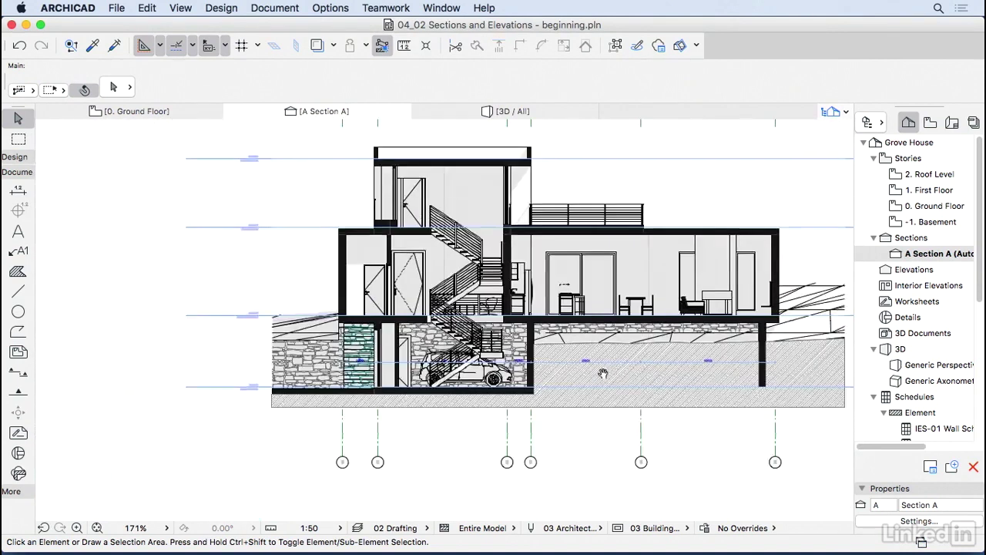
pyautogui.moveTo(567, 383); pyautogui.dragTo(504, 384, button='middle')
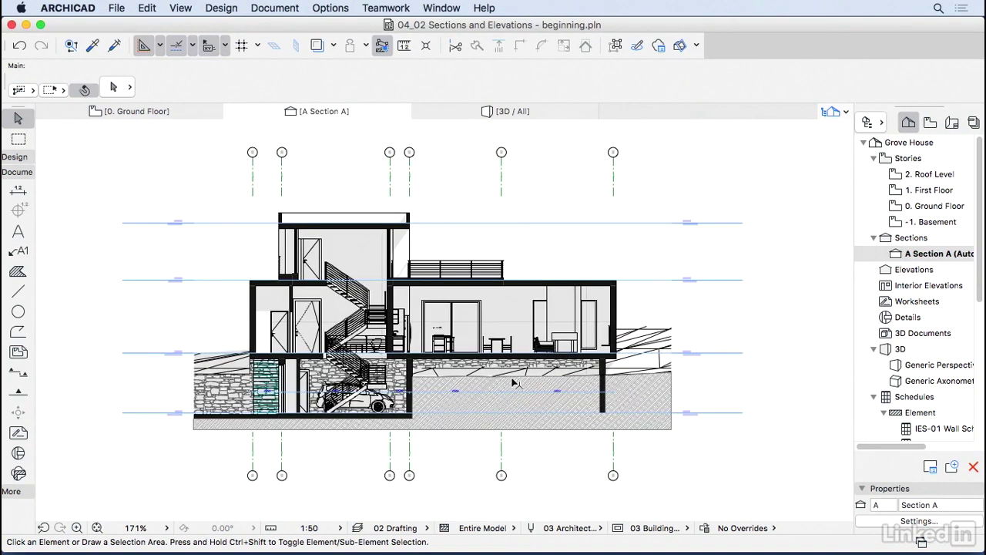
# Step: In Section A's settings, keep grid elements shown and set the grid dimension line to 9000
pyautogui.rightClick(352, 114)
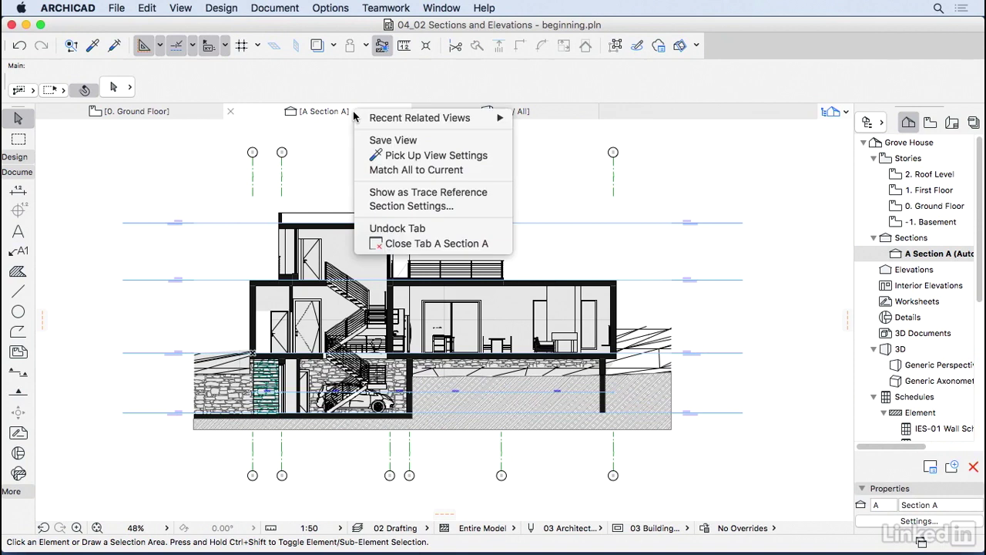
pyautogui.click(414, 202)
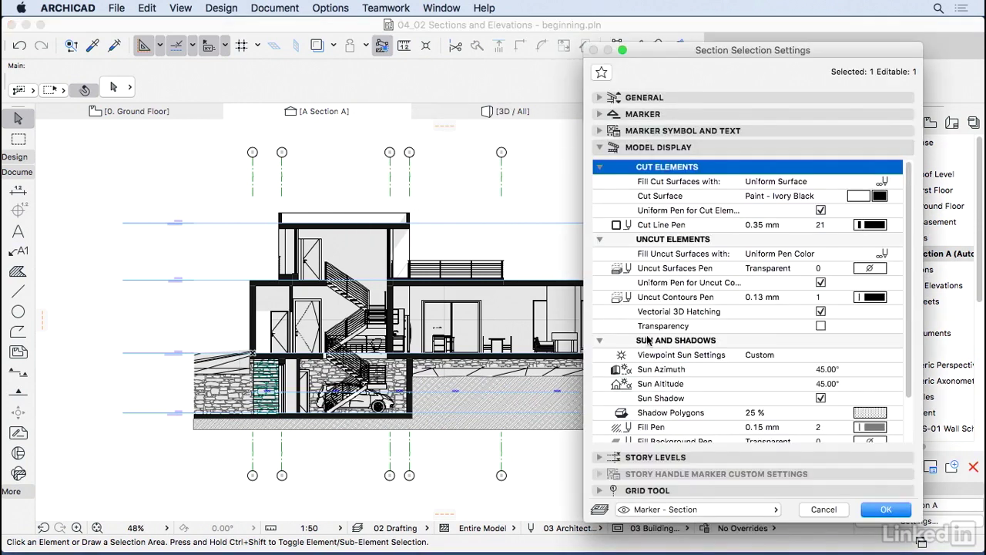
pyautogui.click(647, 497)
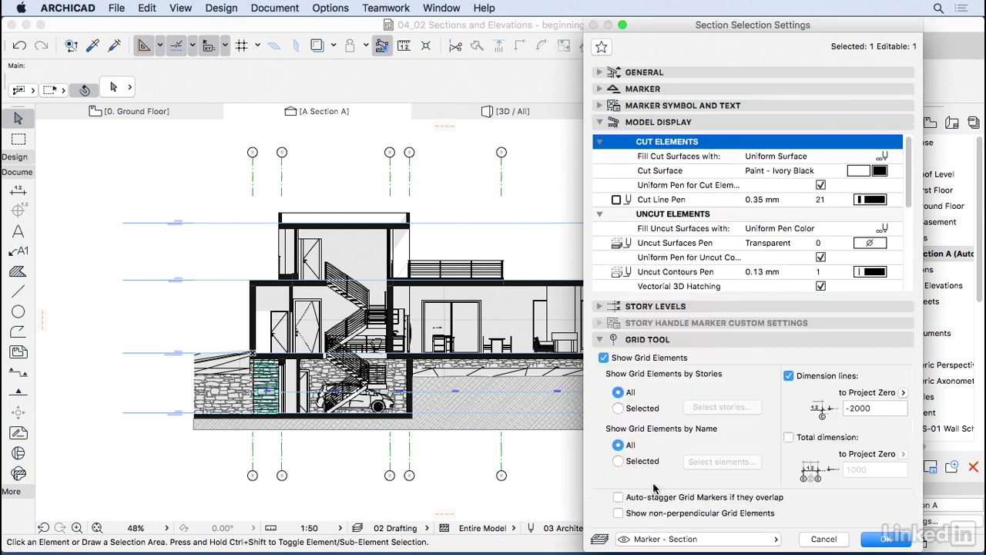
pyautogui.click(684, 124)
pyautogui.click(615, 192)
pyautogui.click(604, 190)
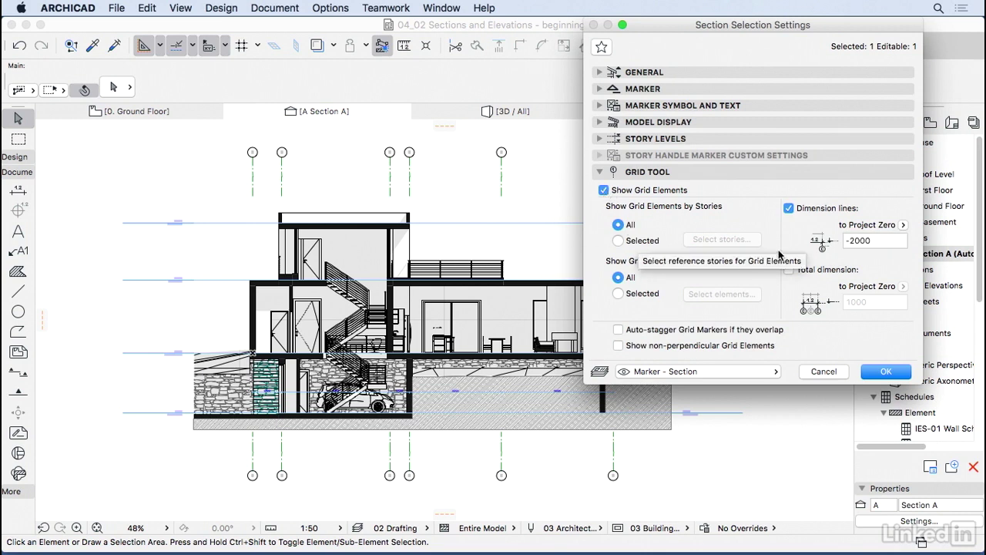
pyautogui.click(862, 241)
pyautogui.moveTo(856, 241); pyautogui.dragTo(840, 241)
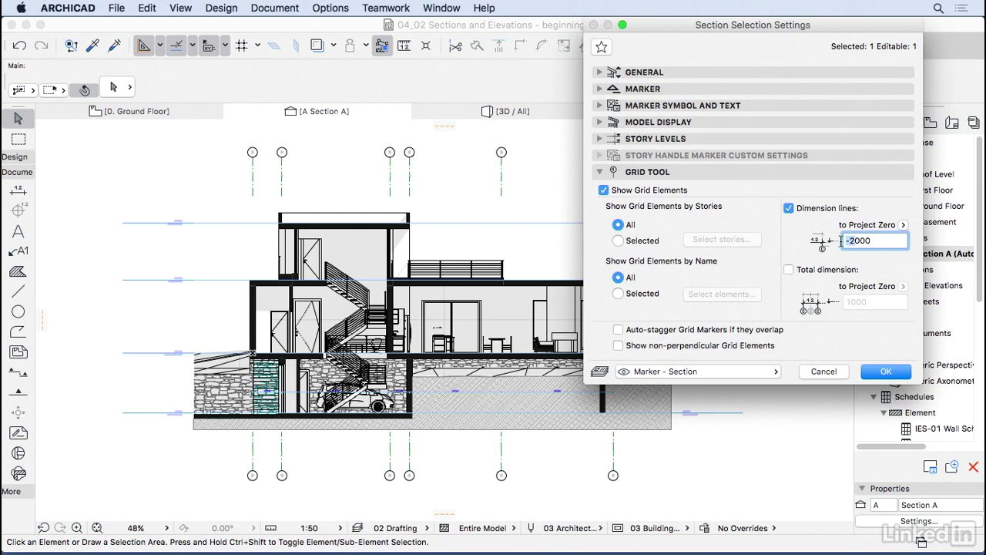
pyautogui.write('9')
pyautogui.click(882, 372)
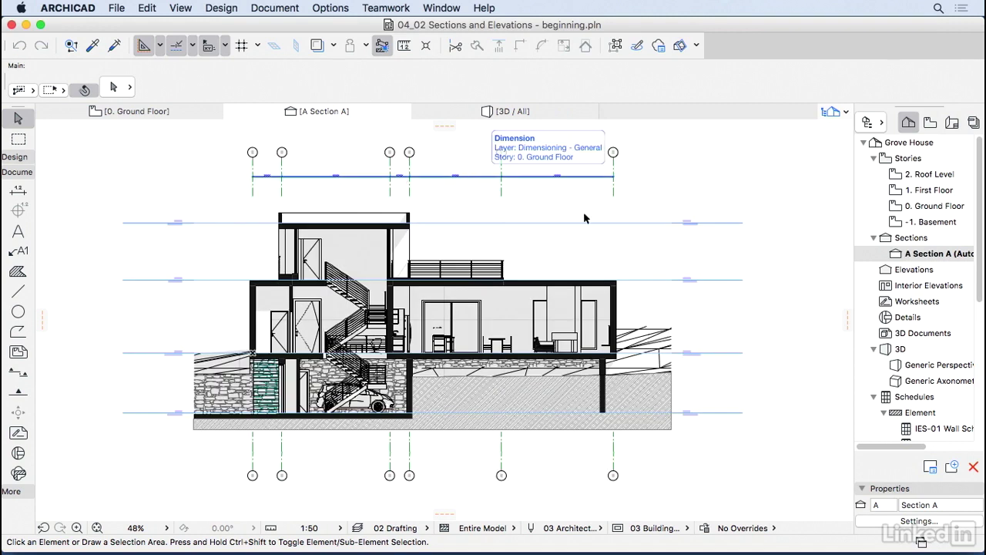
# Step: Fit Section A in the window and set its Show Story Levels option to Display & Output
pyautogui.scroll(3, 738, 250)
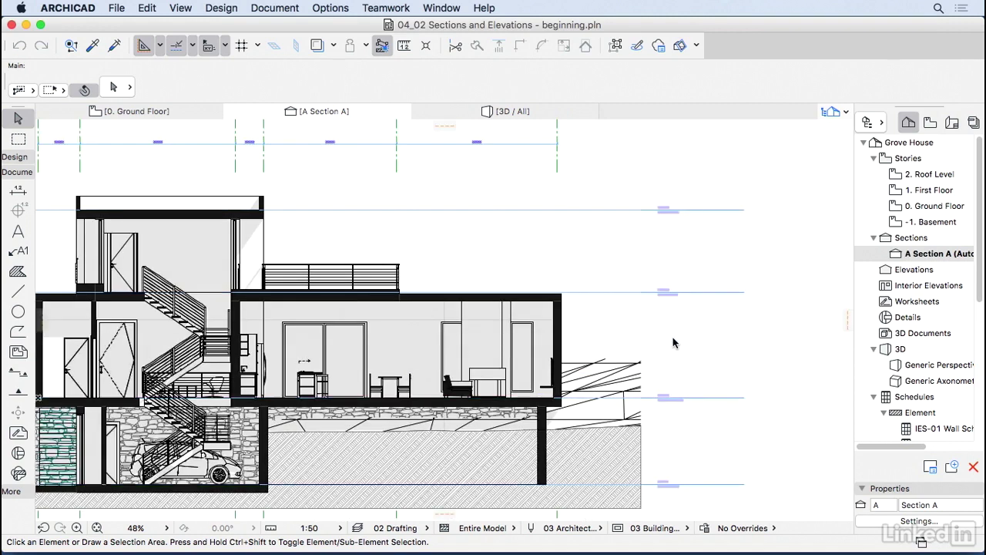
pyautogui.press('super+apostrophe')
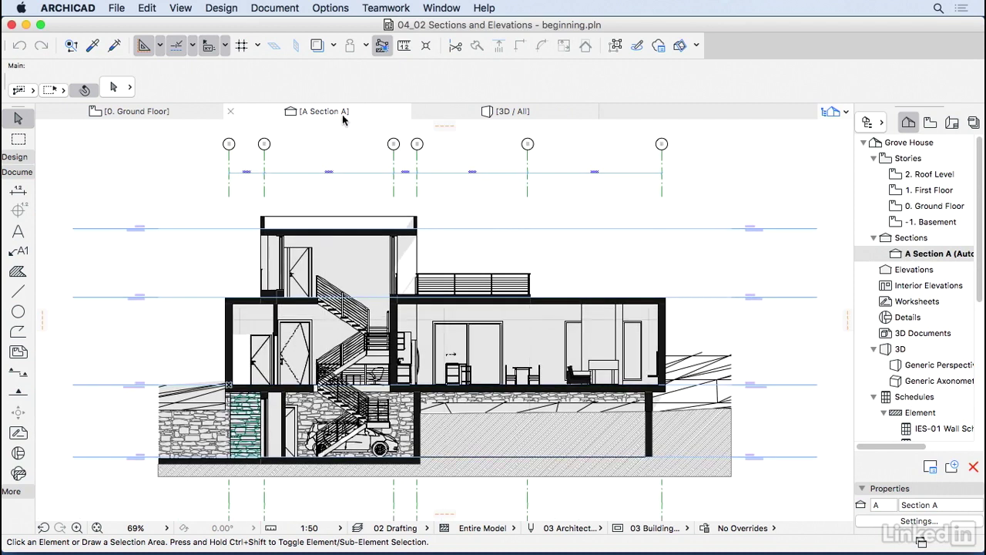
pyautogui.rightClick(342, 114)
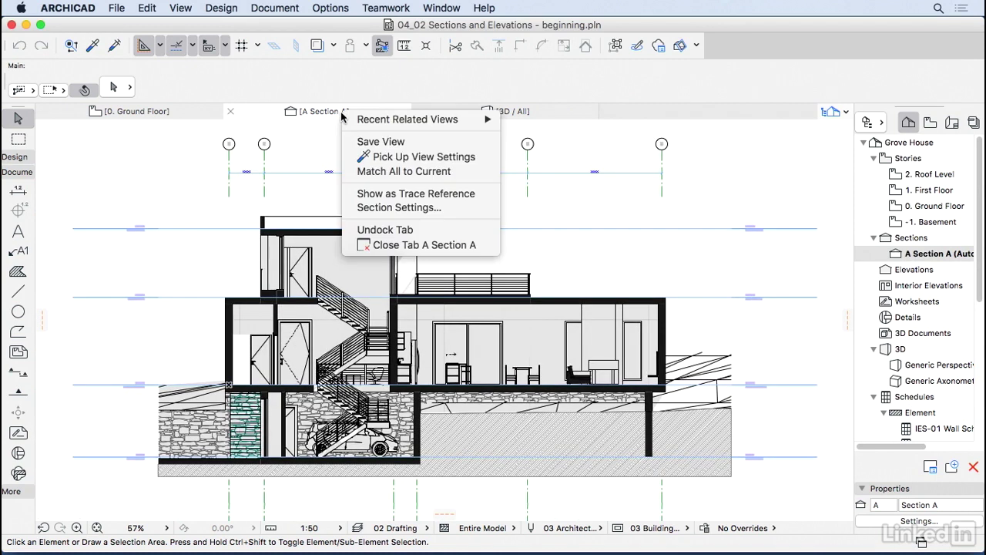
pyautogui.click(388, 208)
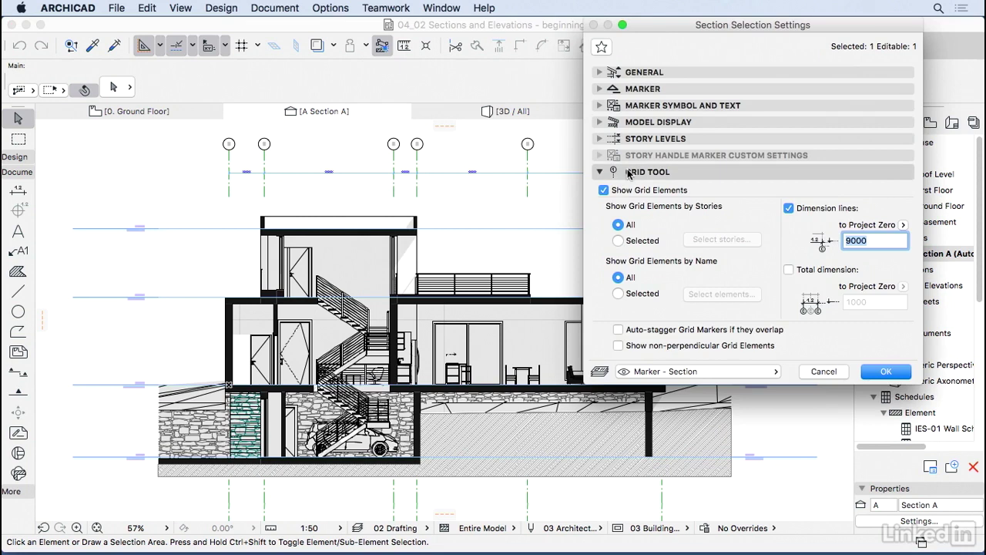
pyautogui.click(628, 172)
pyautogui.click(648, 140)
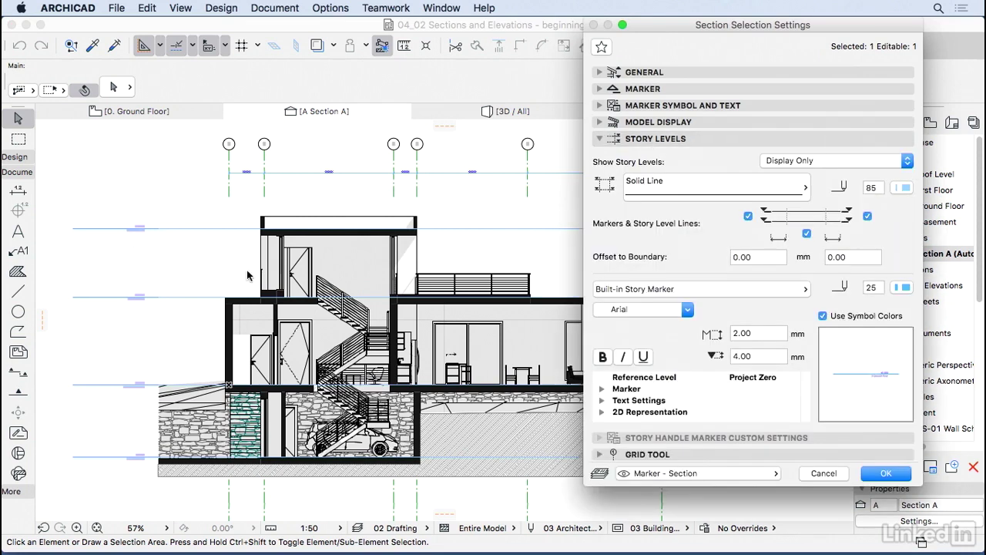
pyautogui.click(798, 160)
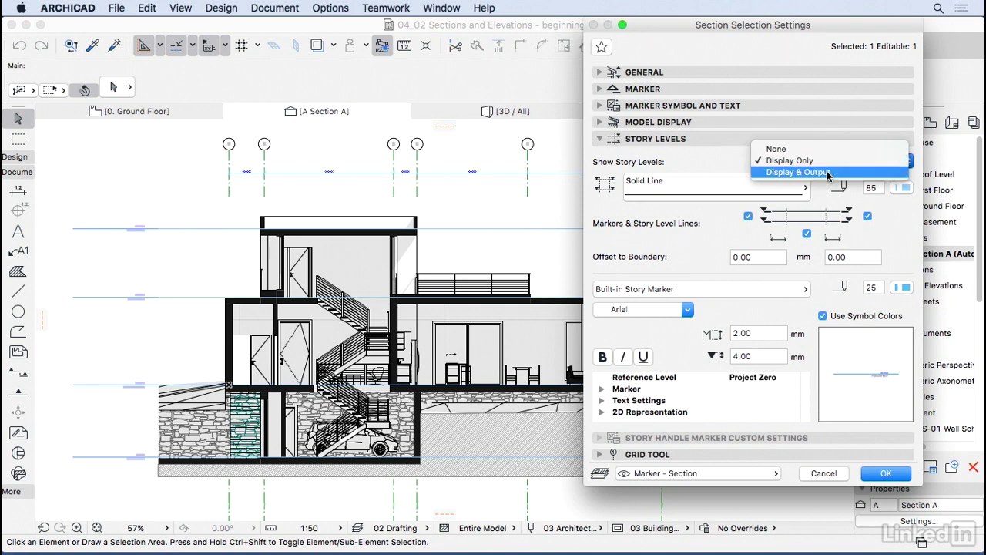
pyautogui.click(826, 172)
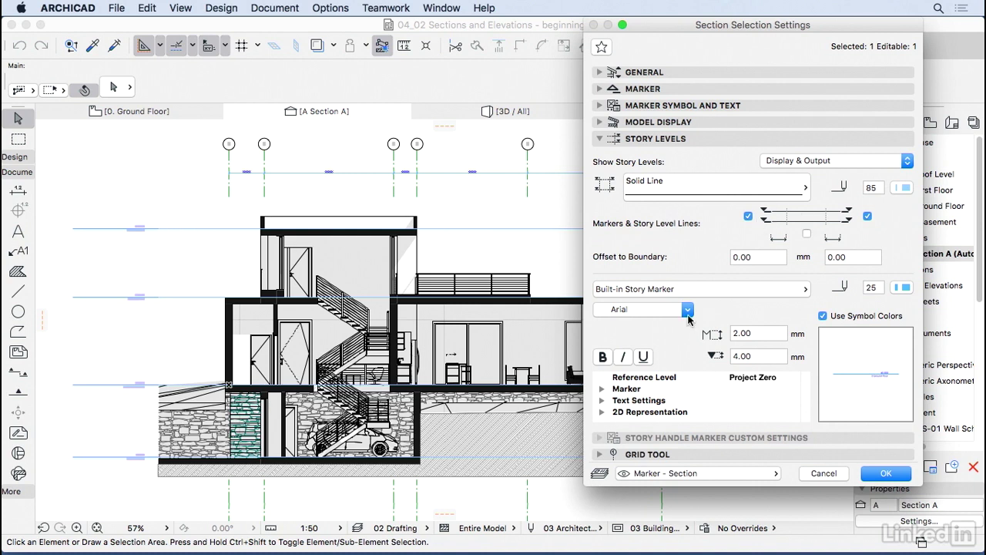
pyautogui.click(884, 475)
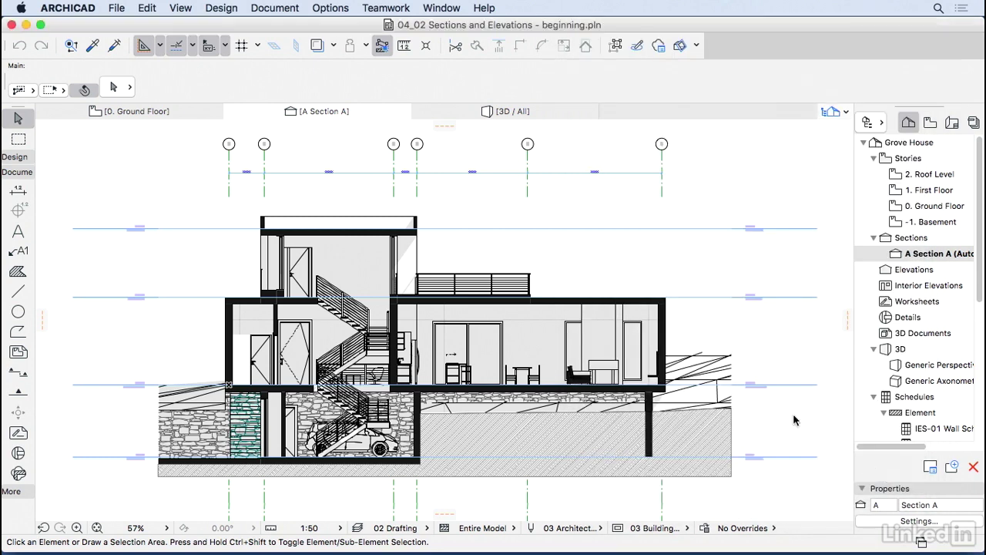
# Step: On the ground-floor plan, stretch the Section A cut line to a new point
pyautogui.scroll(-3, 723, 362)
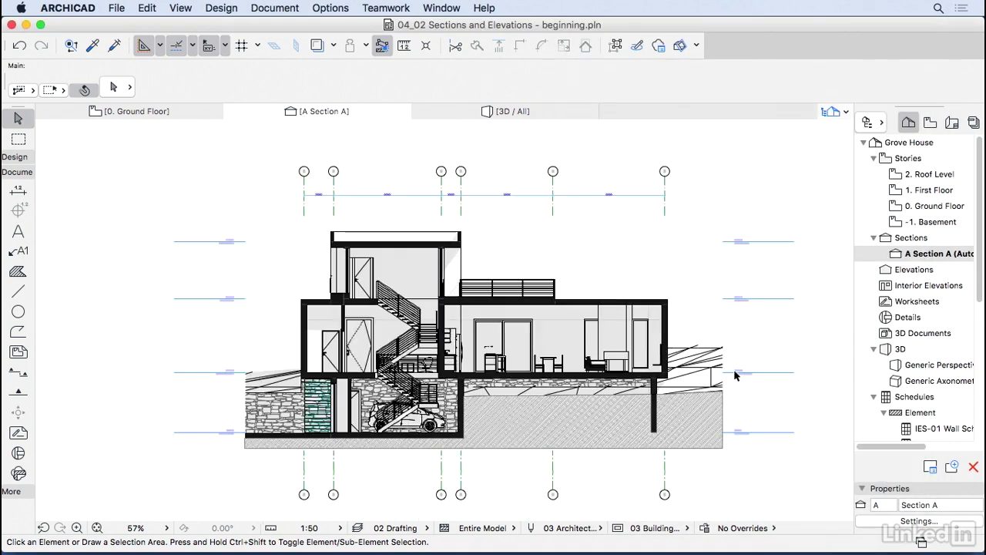
pyautogui.scroll(2, 758, 362)
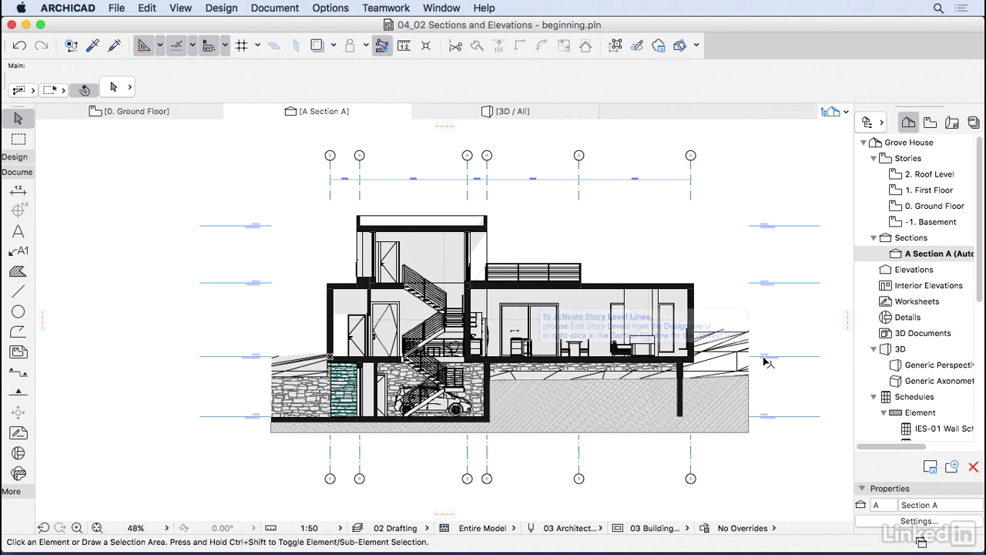
pyautogui.press('F2')
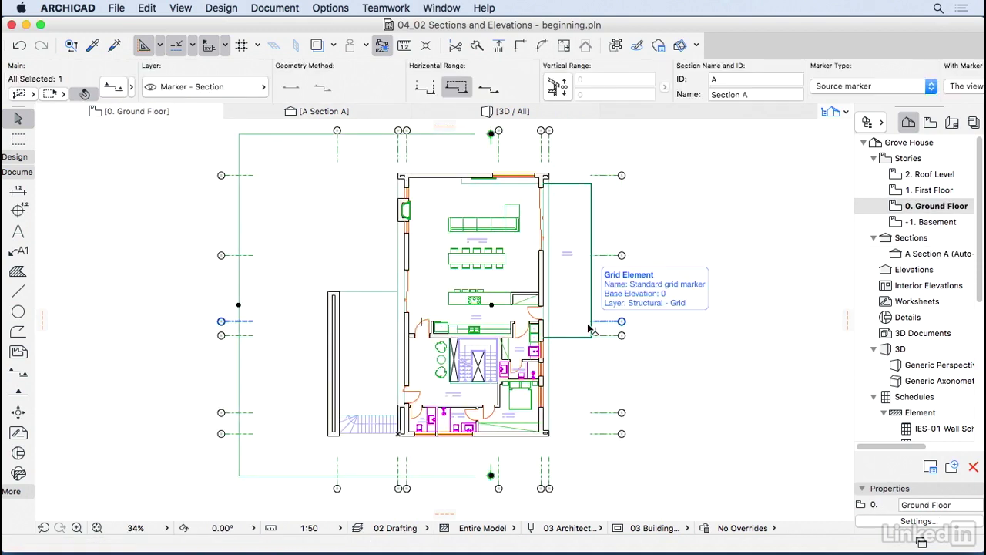
pyautogui.scroll(6, 505, 300)
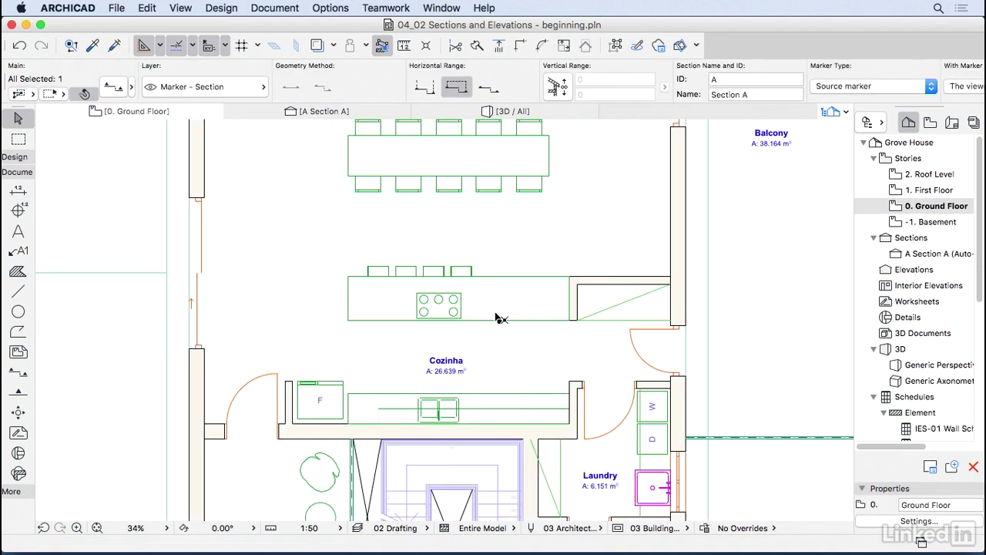
pyautogui.click(501, 322)
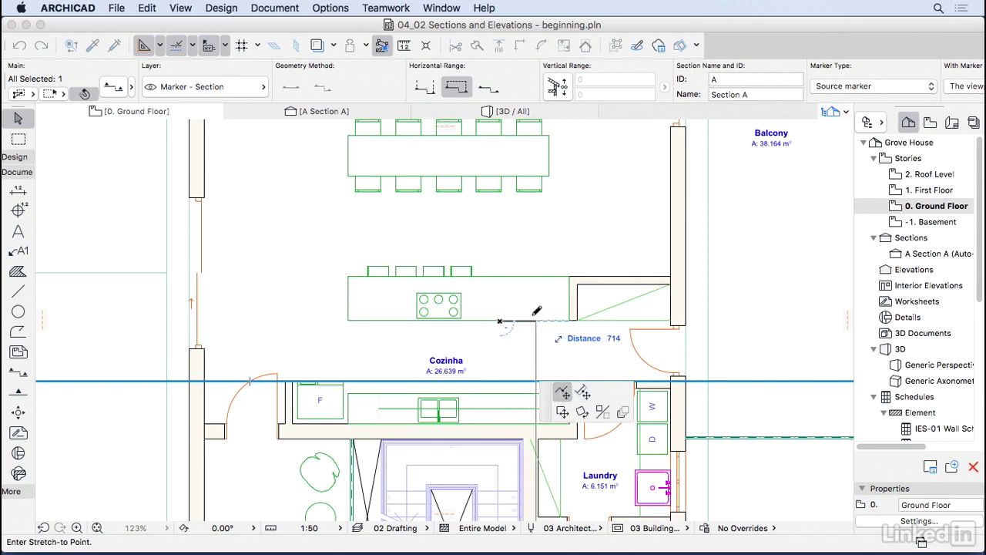
pyautogui.scroll(-3, 489, 303)
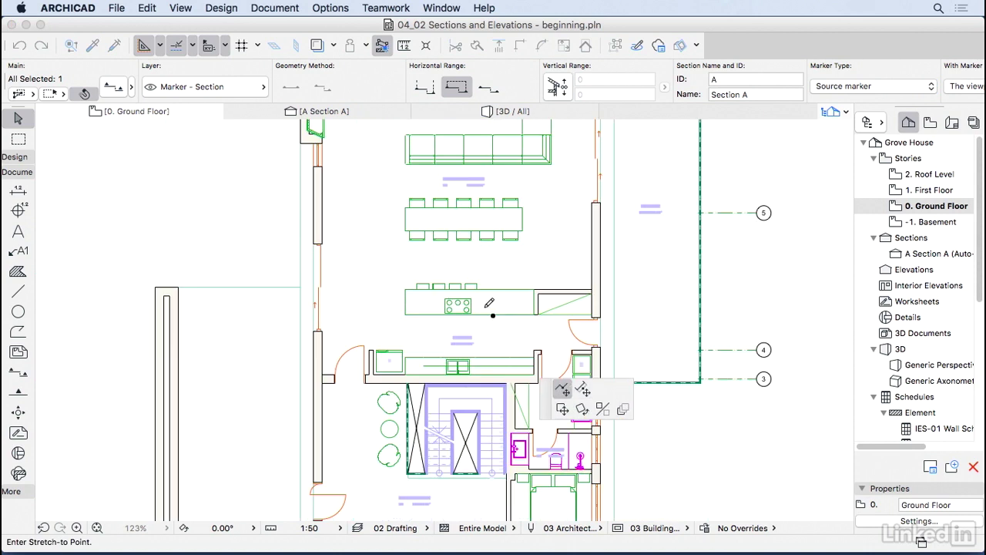
pyautogui.click(447, 323)
pyautogui.scroll(2, 447, 324)
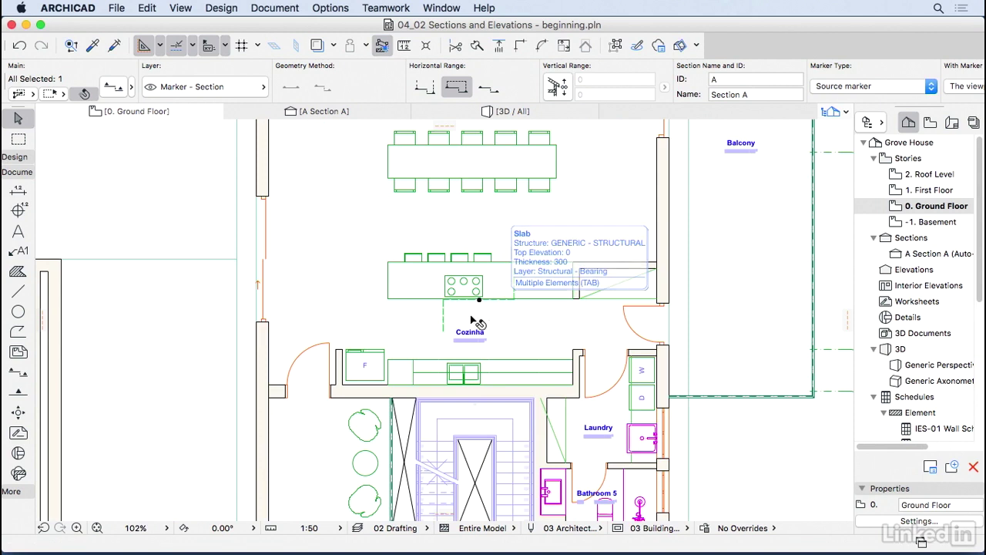
# Step: Move the section line's endpoint below the kitchen island, then review Section A and return to the plan
pyautogui.click(479, 299)
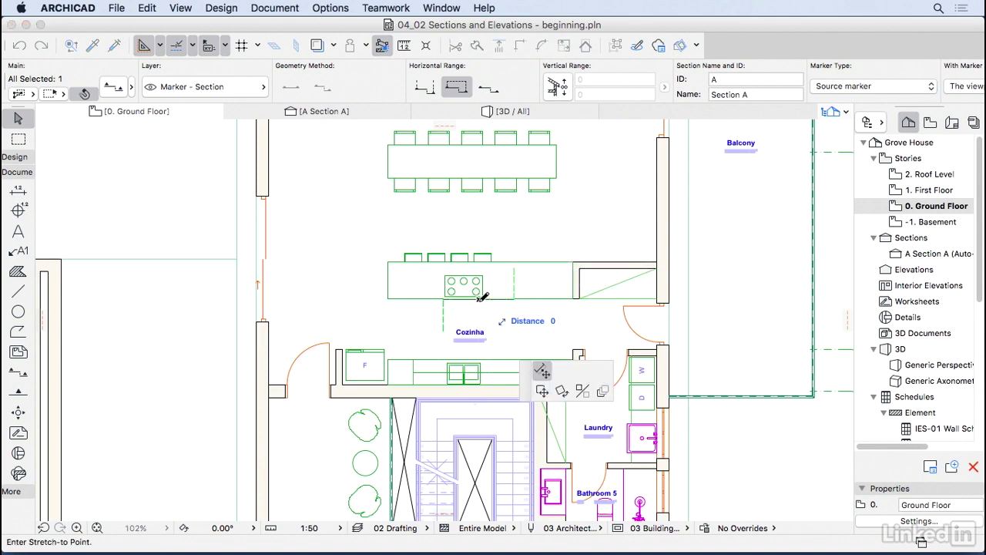
pyautogui.click(479, 314)
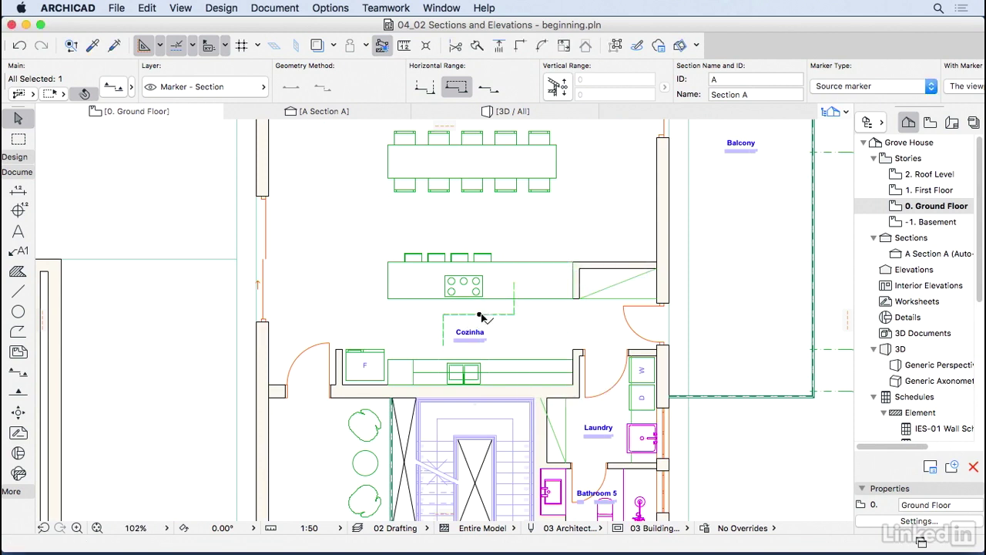
pyautogui.click(491, 323)
pyautogui.scroll(-4, 492, 325)
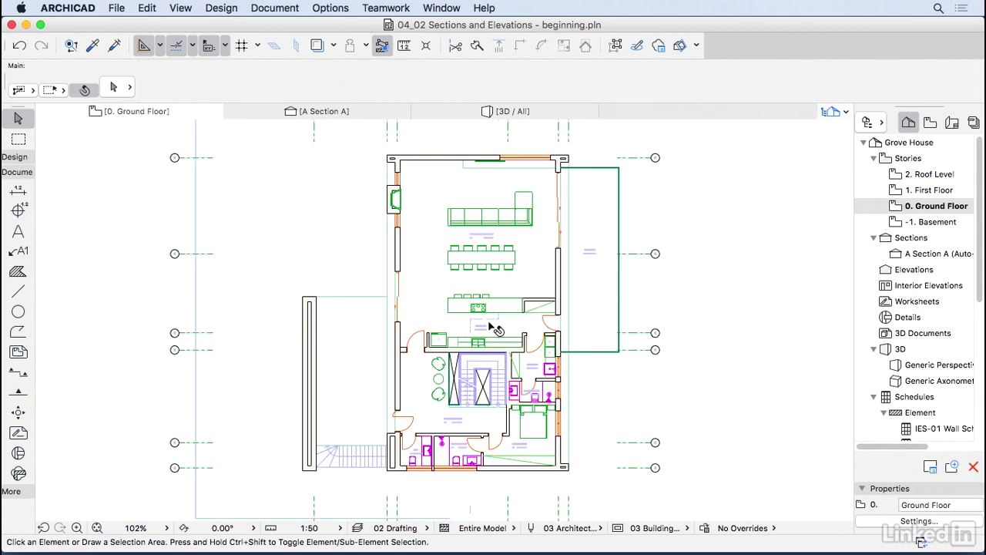
pyautogui.scroll(-1, 491, 325)
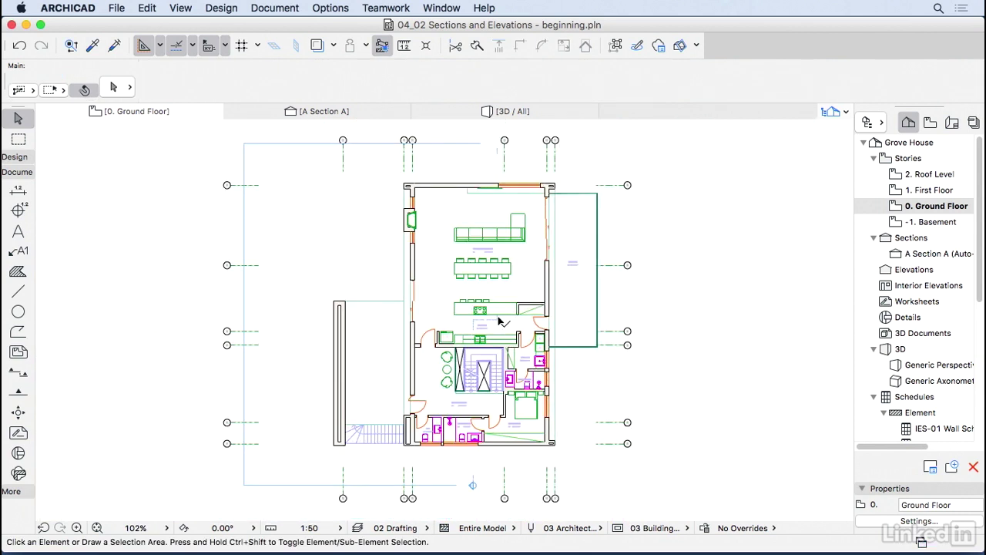
pyautogui.click(378, 117)
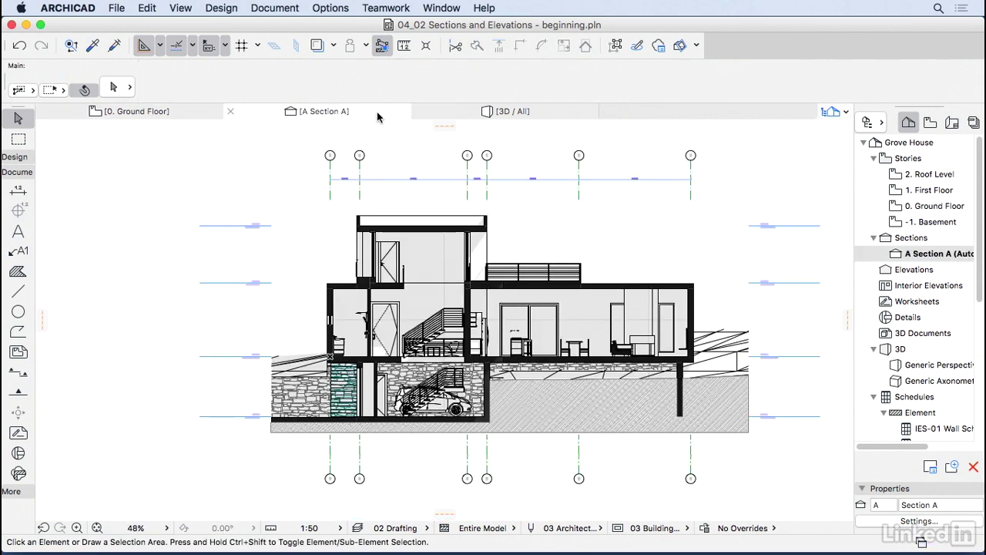
pyautogui.hotkey('ctrl', 'shift', 'Tab')
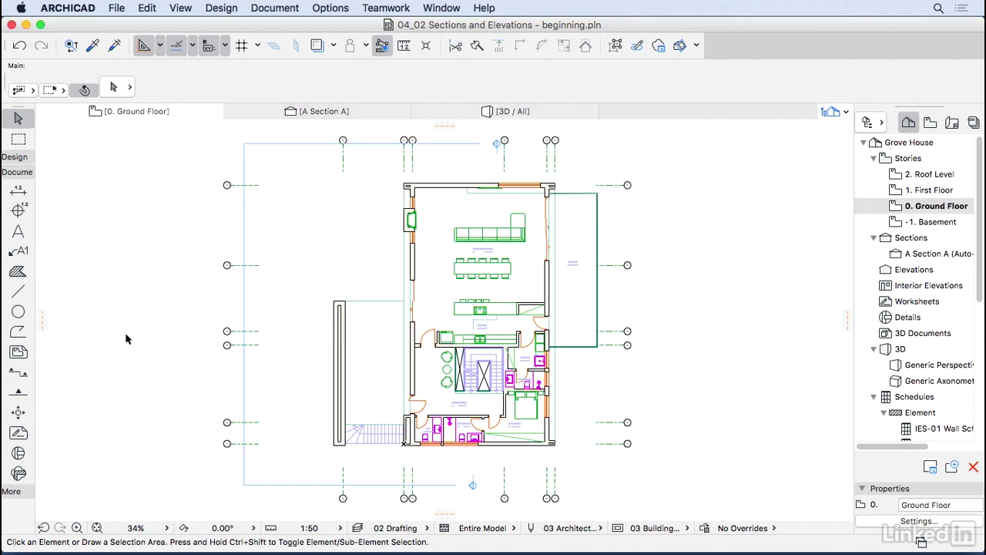
# Step: Set the Elevation tool defaults to ID E-01, name Elevation, with the marker head in the middle
pyautogui.doubleClick(14, 393)
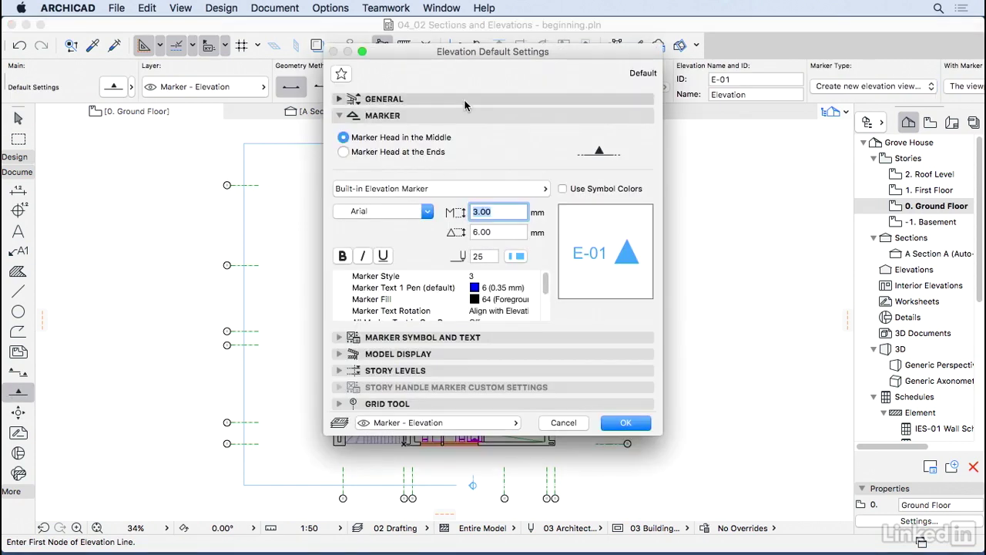
pyautogui.click(464, 102)
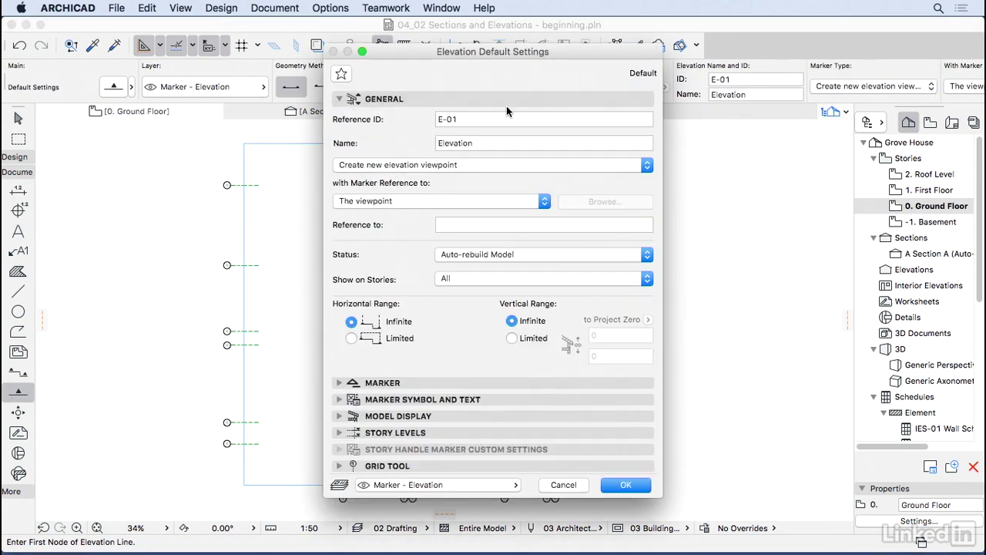
pyautogui.click(399, 385)
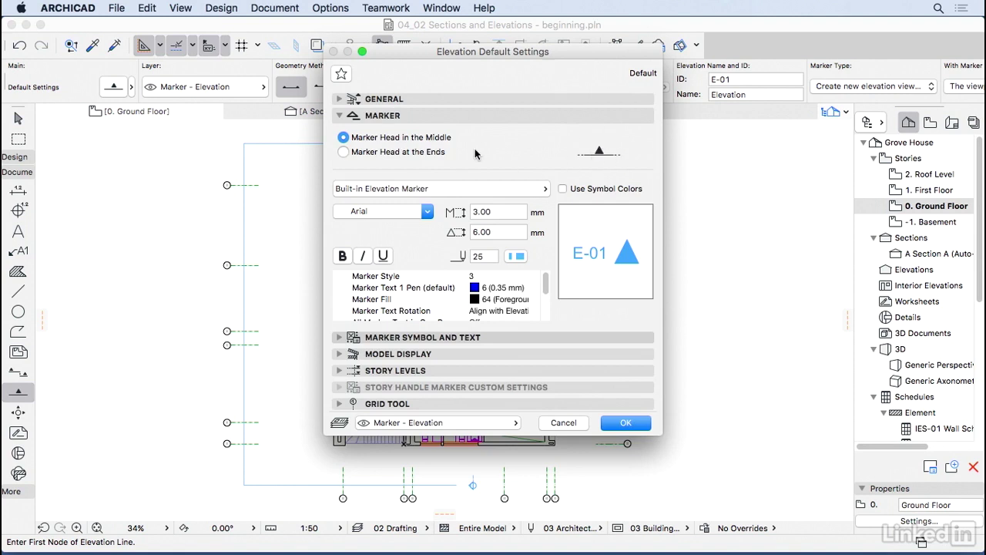
pyautogui.click(348, 154)
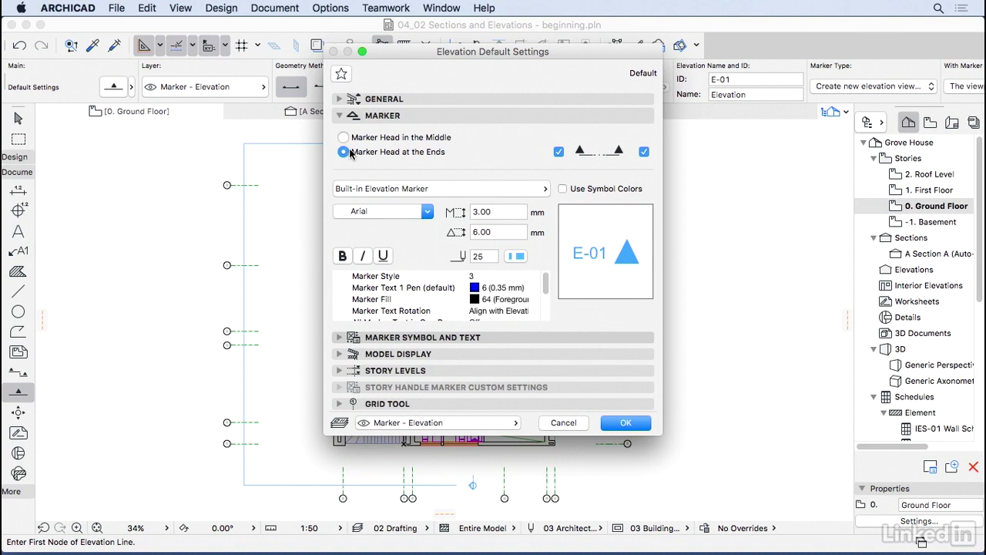
pyautogui.click(344, 138)
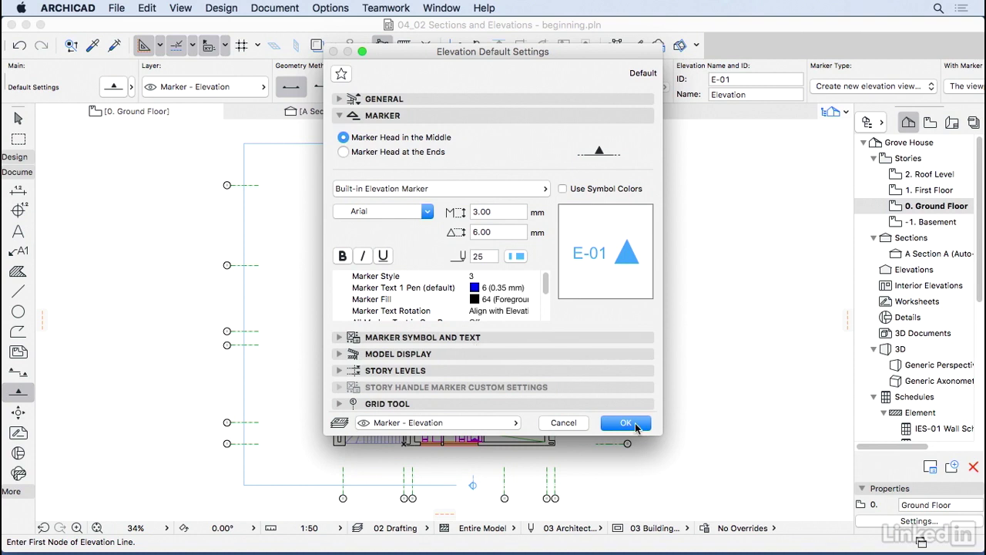
pyautogui.click(625, 422)
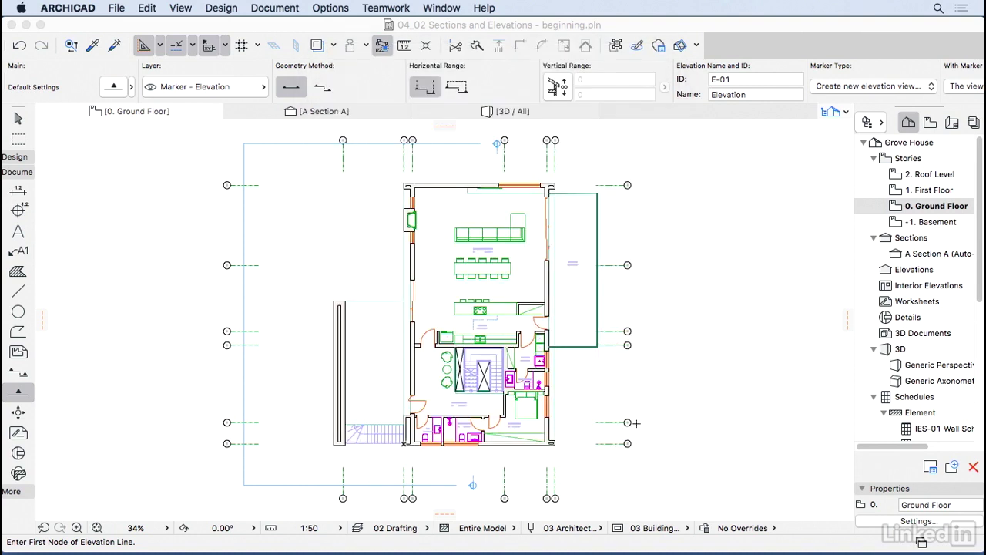
# Step: Draw the E-01 elevation line below the plan facing the building, preview E-01, then return to the plan
pyautogui.click(266, 476)
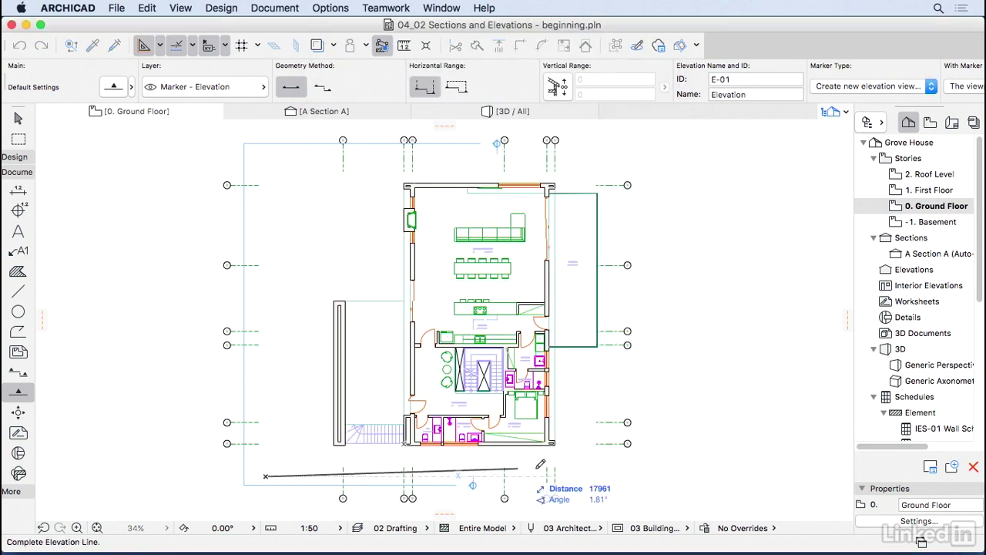
pyautogui.click(612, 476)
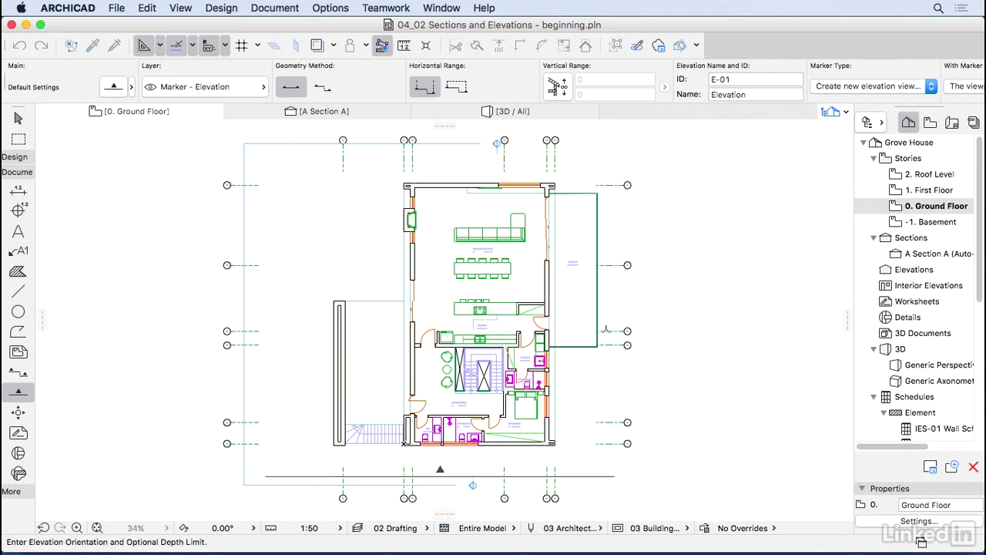
pyautogui.click(529, 282)
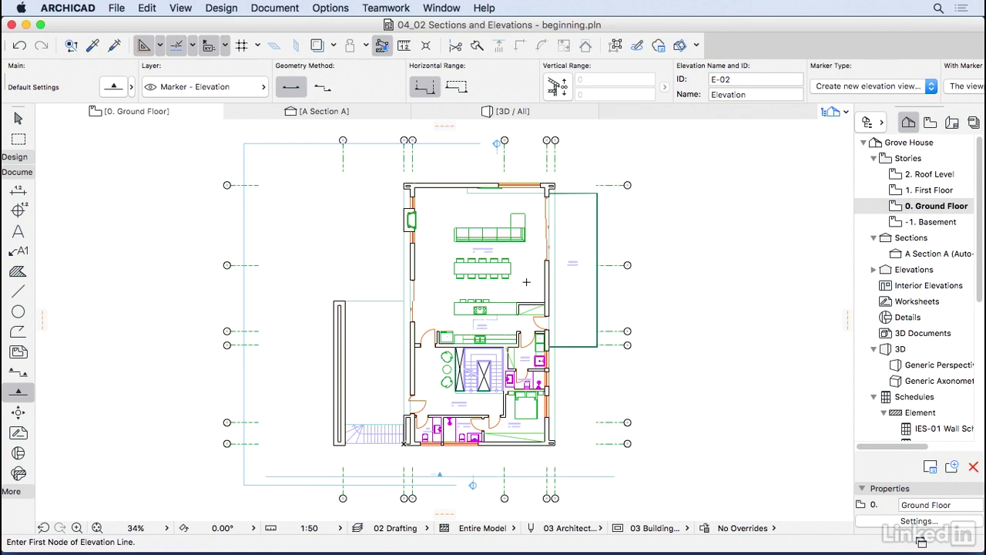
pyautogui.click(874, 270)
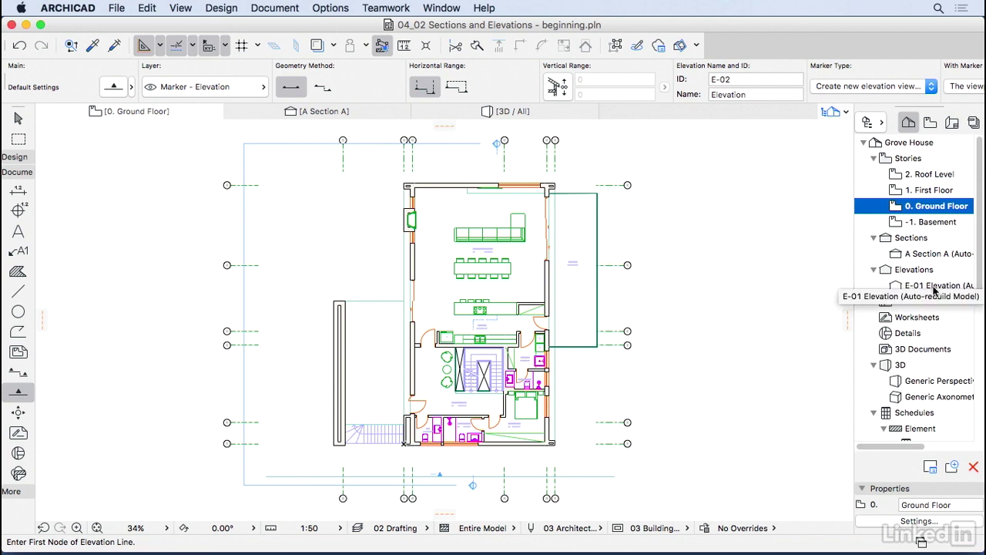
pyautogui.doubleClick(934, 285)
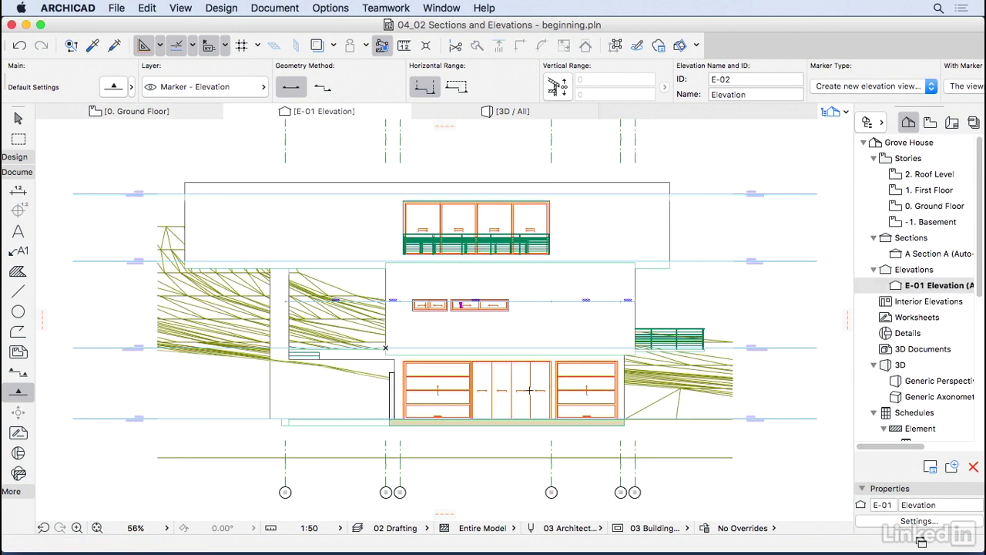
pyautogui.click(466, 301)
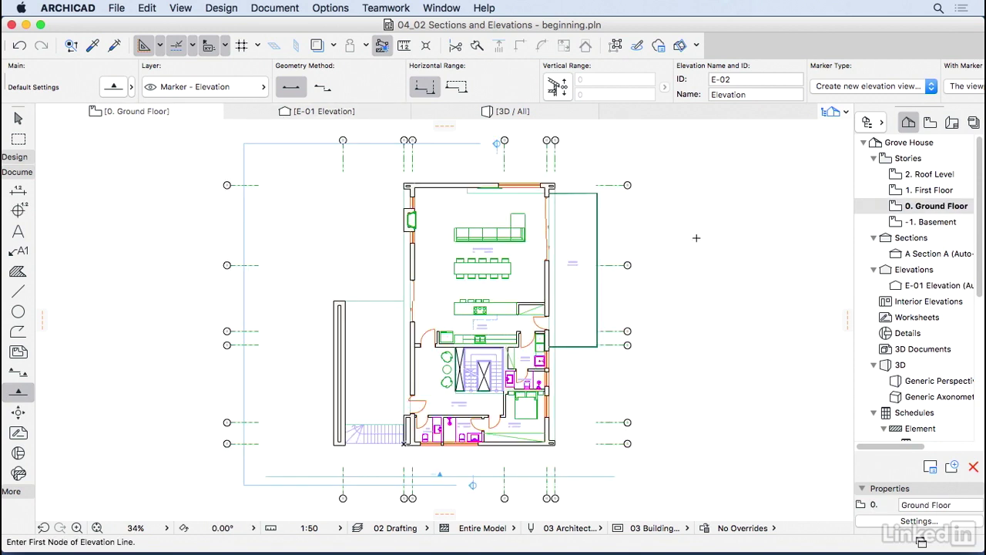